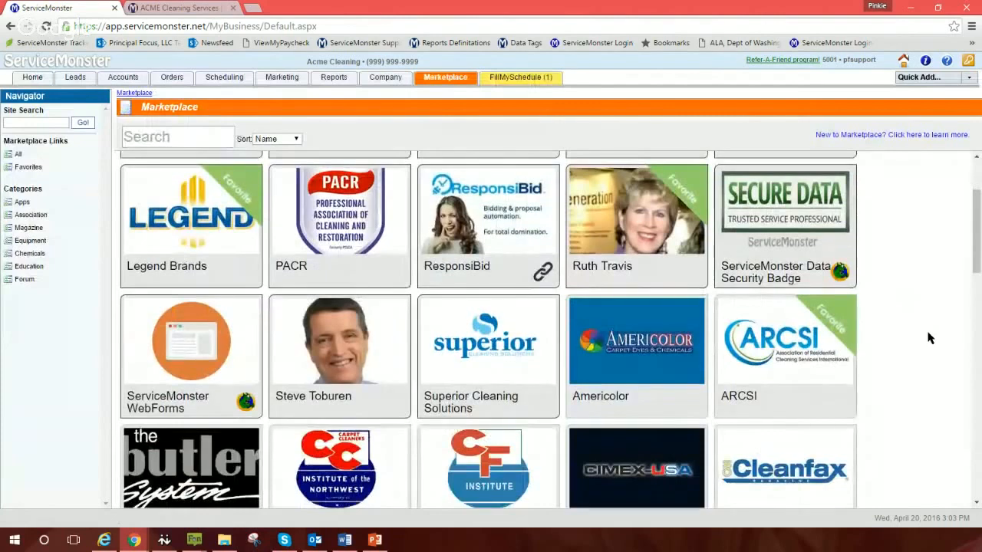
Step: Open the WebForms app's Configuration tab to review the Basic Web Form embed code and preview
{"action": "left_click", "coordinate": [186, 352]}
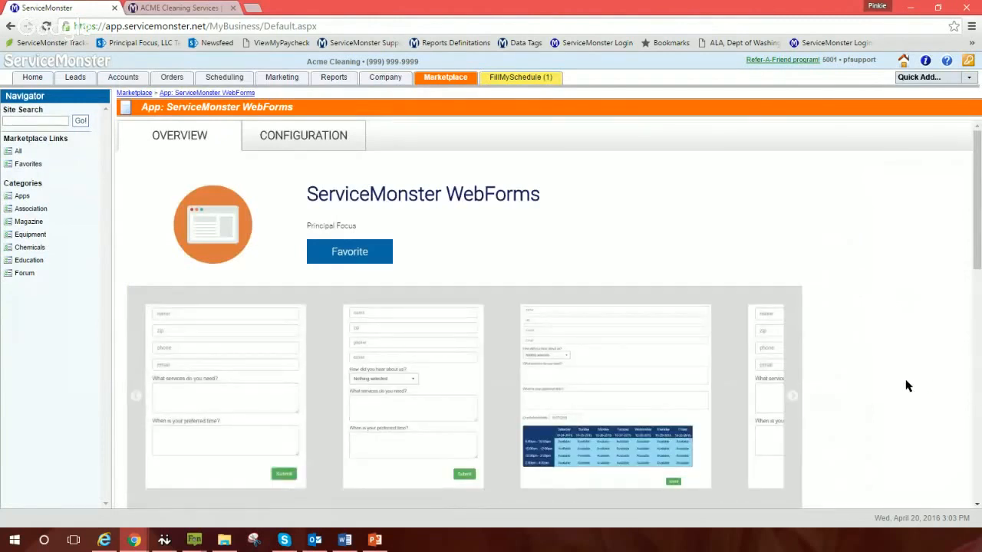
{"action": "scroll", "coordinate": [894, 388], "scroll_direction": "down", "scroll_amount": 2}
{"action": "scroll", "coordinate": [897, 388], "scroll_direction": "down", "scroll_amount": 1}
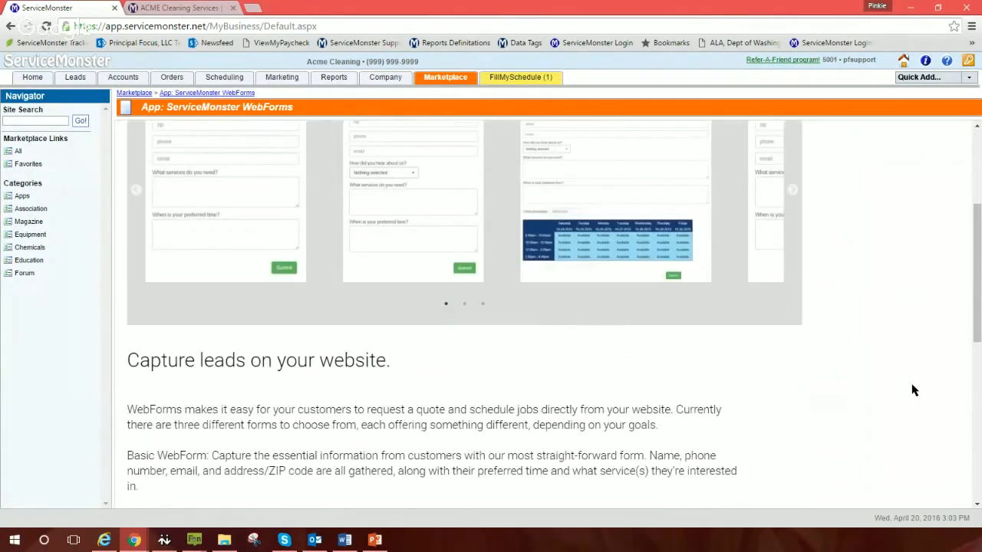
{"action": "scroll", "coordinate": [912, 390], "scroll_direction": "up", "scroll_amount": 3}
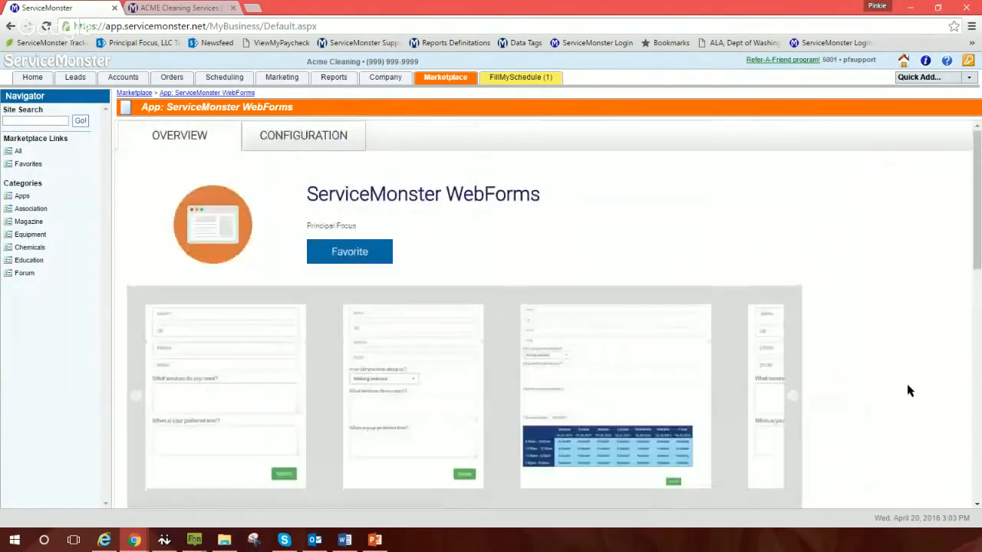
{"action": "left_click", "coordinate": [269, 141]}
{"action": "scroll", "coordinate": [840, 354], "scroll_direction": "down", "scroll_amount": 1}
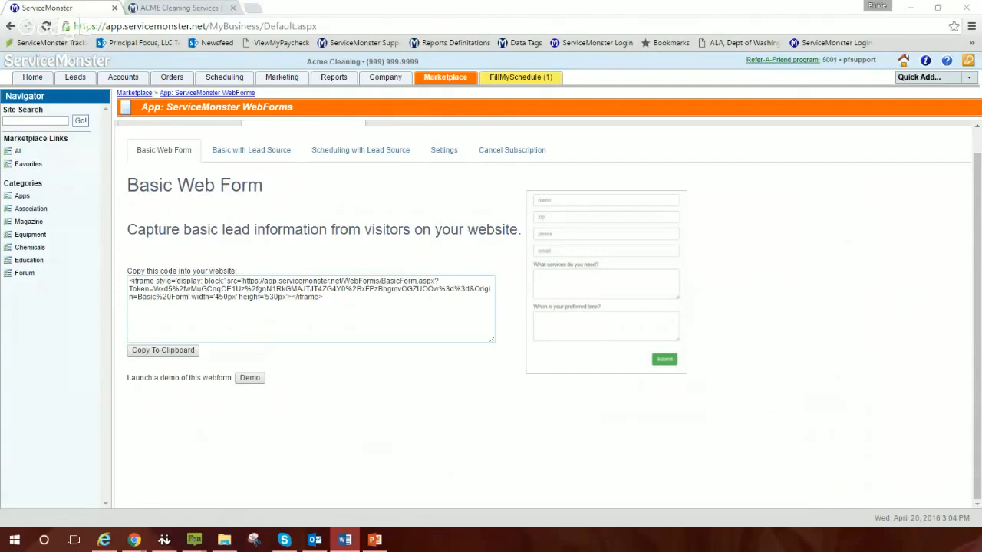
{"action": "scroll", "coordinate": [863, 427], "scroll_direction": "up", "scroll_amount": 1}
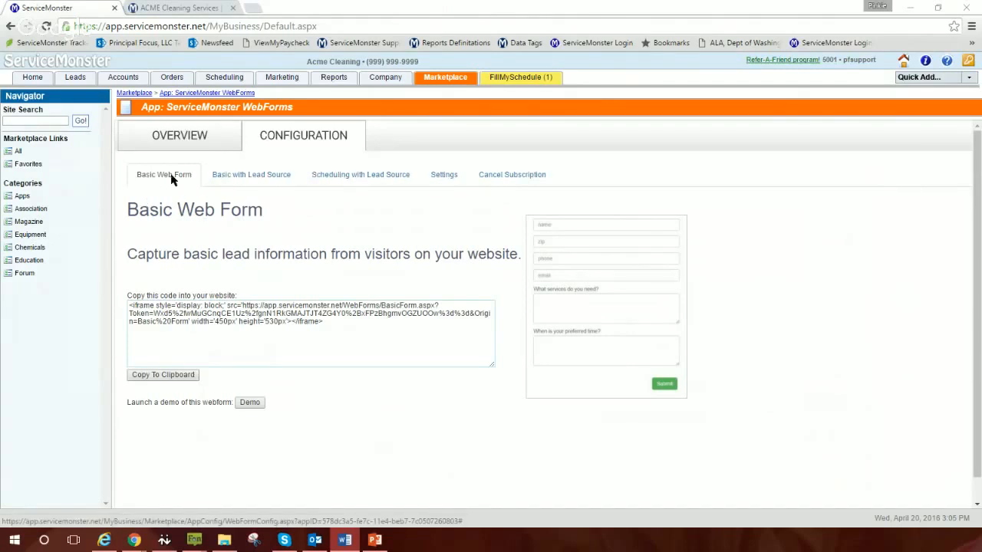
{"action": "scroll", "coordinate": [171, 178], "scroll_direction": "down", "scroll_amount": 1}
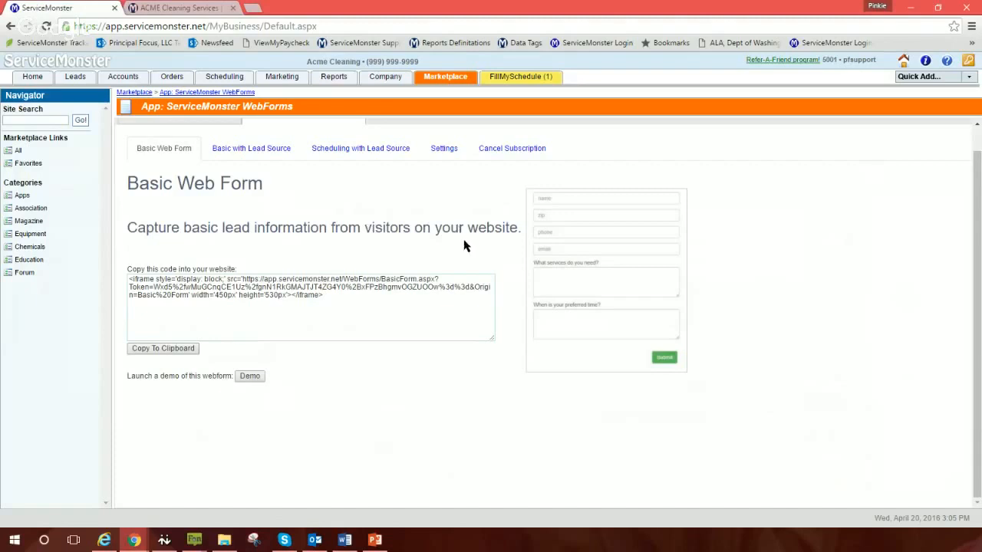
Step: Zoom the browser to 150% and show the Basic Web Form With Lead Source tab
{"action": "key", "text": "ctrl+plus"}
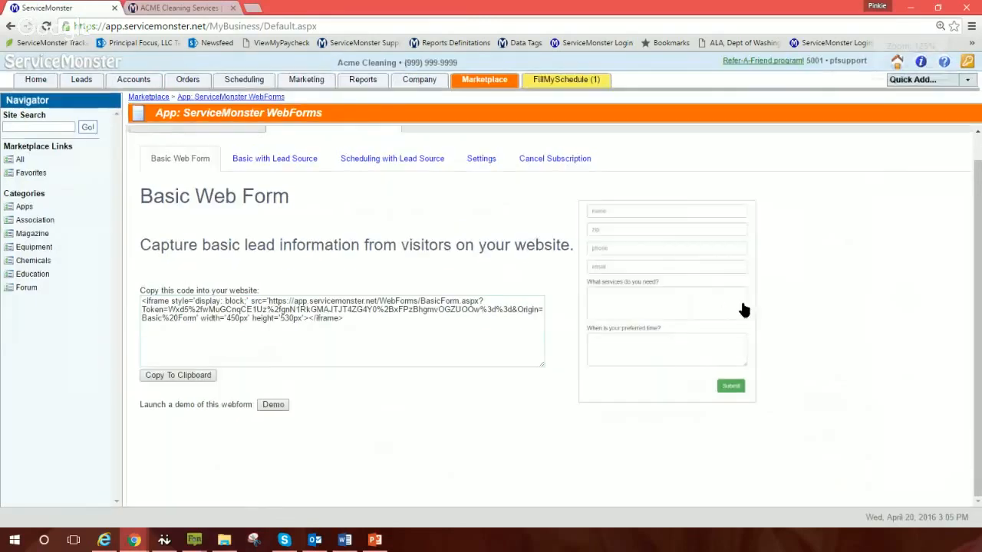
{"action": "key", "text": "ctrl+plus"}
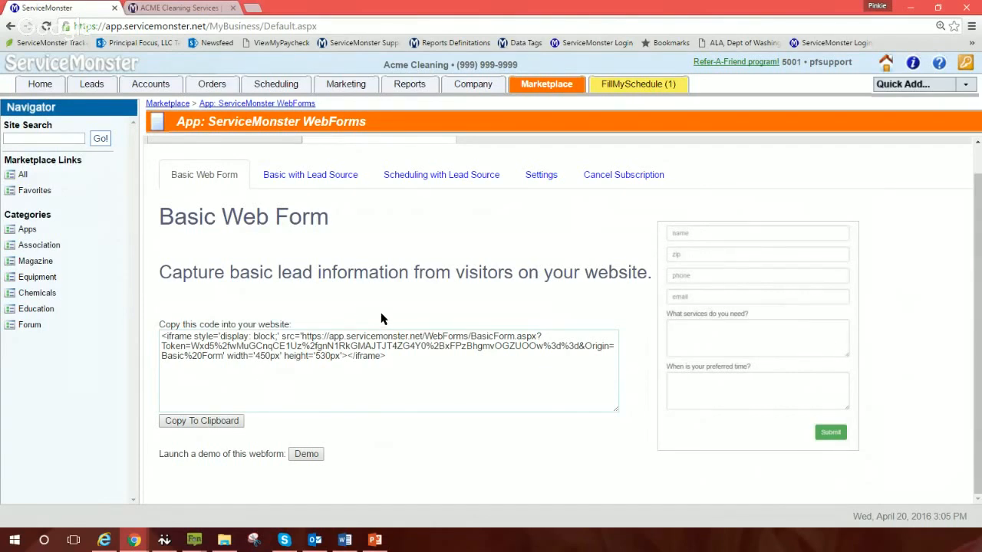
{"action": "left_click", "coordinate": [310, 179]}
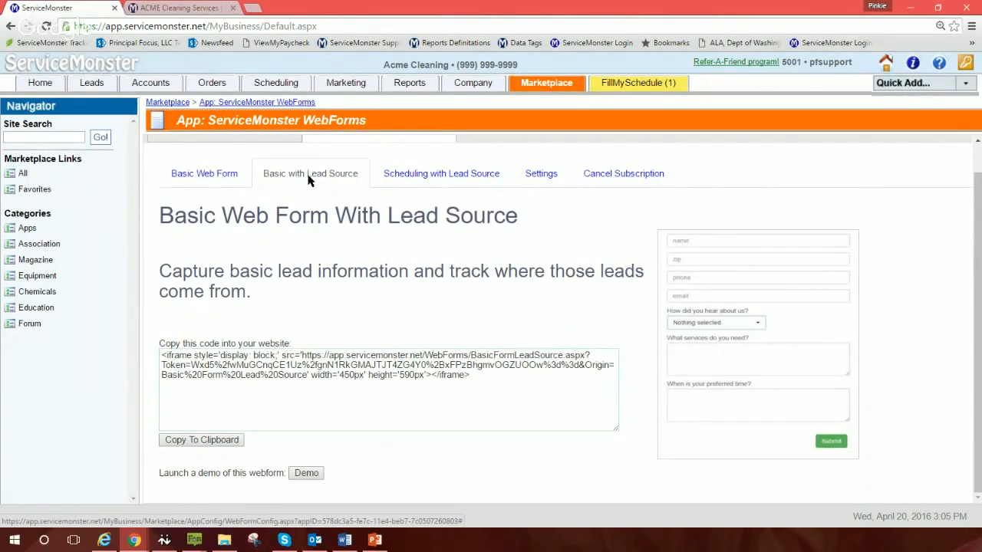
{"action": "key", "text": "ctrl+plus"}
{"action": "key", "text": "ctrl+plus"}
{"action": "key", "text": "ctrl+plus"}
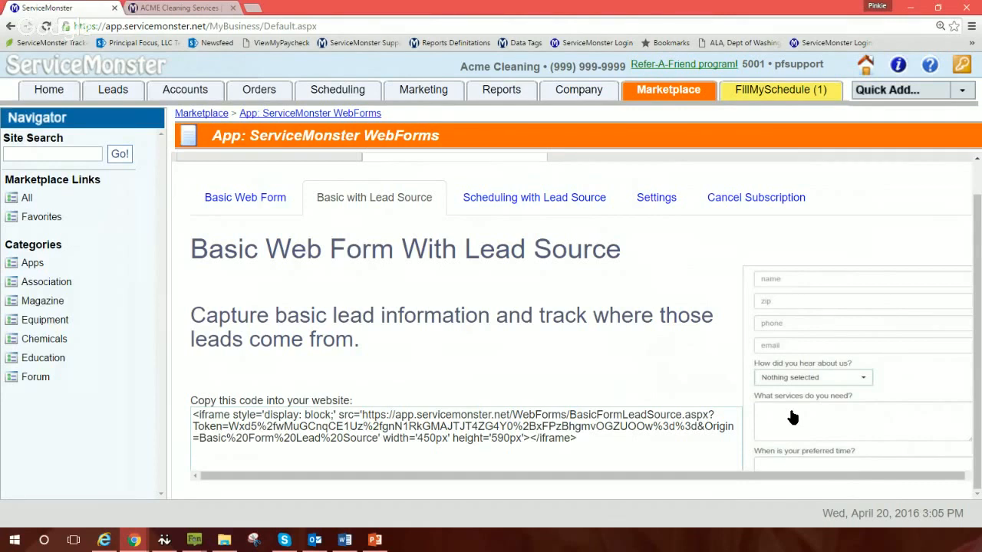
Step: Show the Scheduling with Lead Source form and review its demo and preview
{"action": "left_click", "coordinate": [497, 201]}
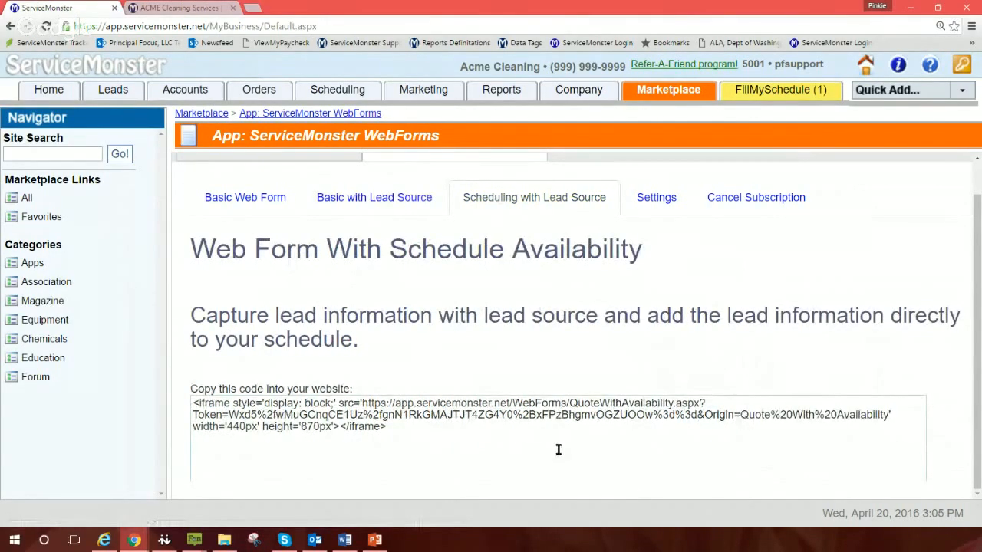
{"action": "scroll", "coordinate": [558, 449], "scroll_direction": "down", "scroll_amount": 1}
{"action": "scroll", "coordinate": [558, 449], "scroll_direction": "down", "scroll_amount": 3}
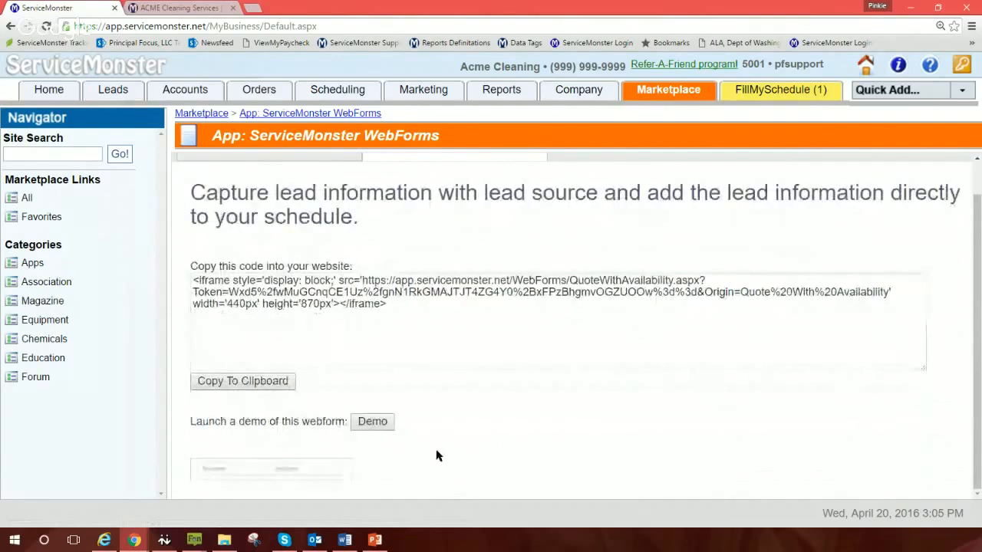
{"action": "scroll", "coordinate": [756, 411], "scroll_direction": "up", "scroll_amount": 1}
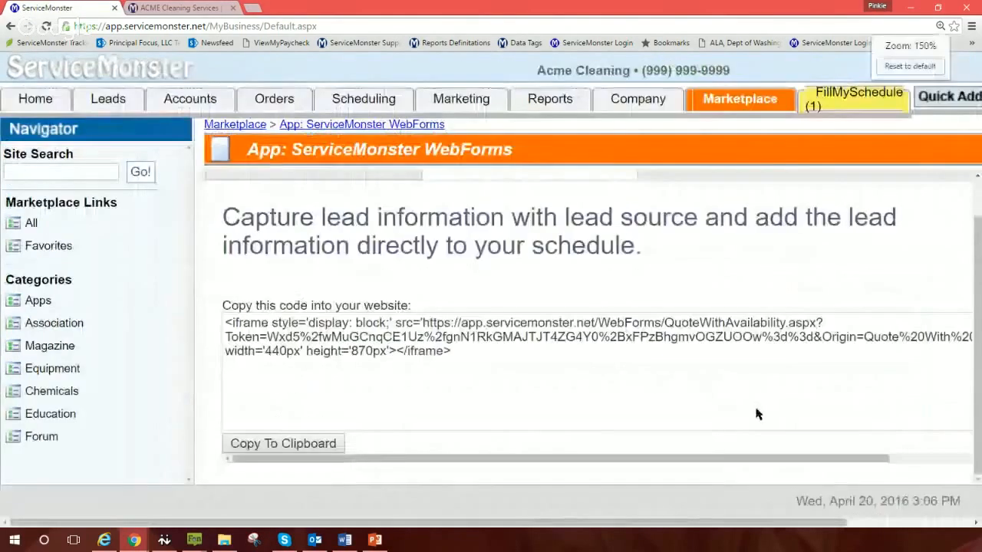
{"action": "scroll", "coordinate": [756, 414], "scroll_direction": "down", "scroll_amount": 2}
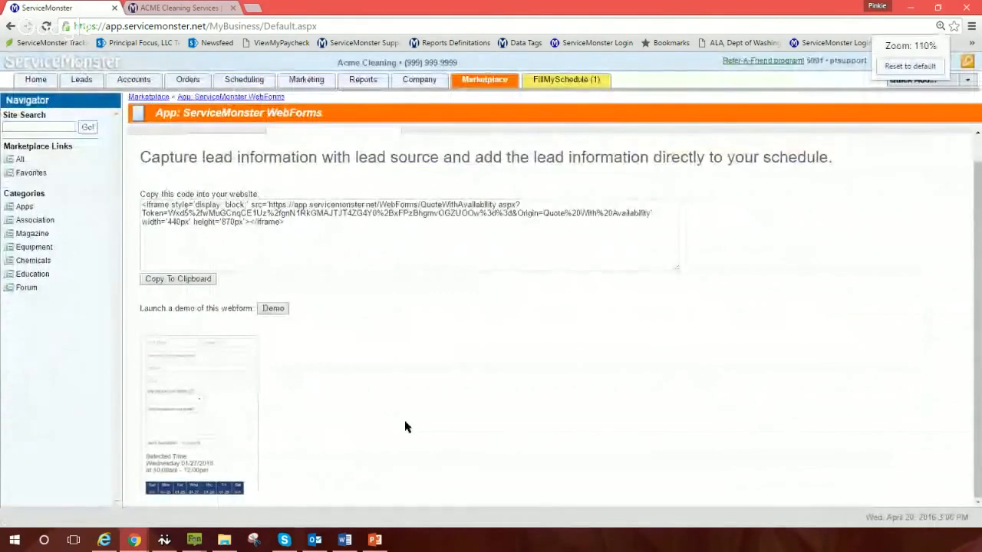
{"action": "scroll", "coordinate": [397, 425], "scroll_direction": "up", "scroll_amount": 1}
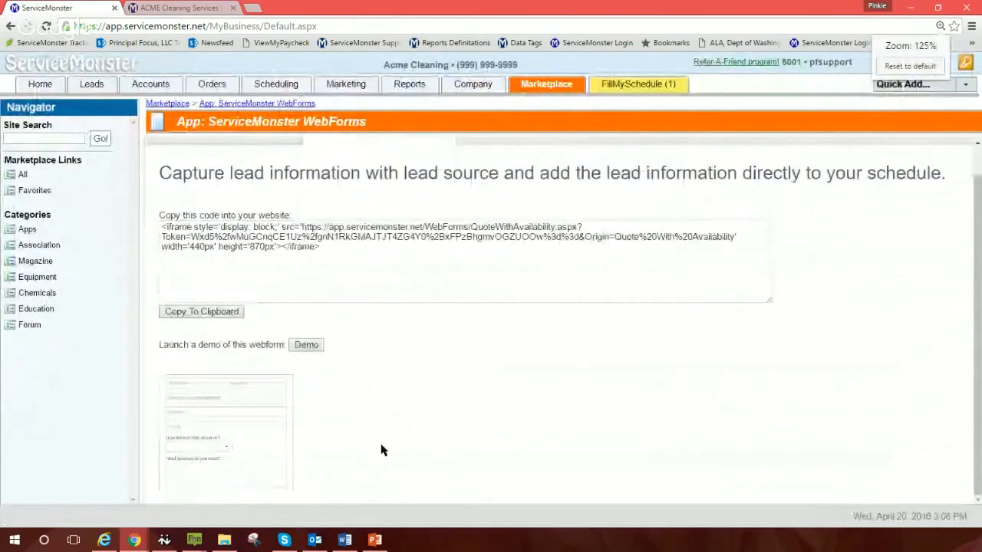
{"action": "scroll", "coordinate": [384, 444], "scroll_direction": "down", "scroll_amount": 3}
{"action": "scroll", "coordinate": [388, 436], "scroll_direction": "up", "scroll_amount": 1}
{"action": "scroll", "coordinate": [388, 437], "scroll_direction": "up", "scroll_amount": 1}
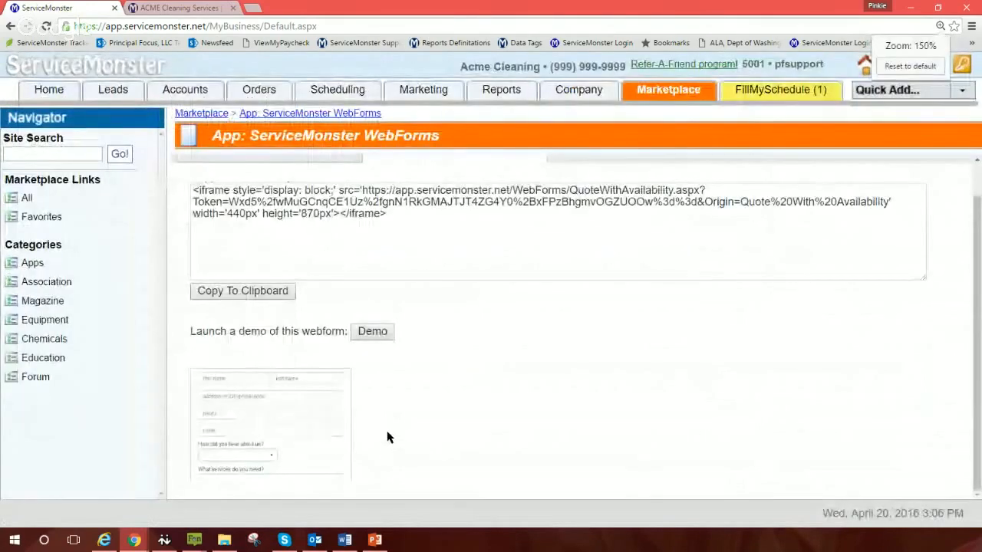
{"action": "scroll", "coordinate": [419, 456], "scroll_direction": "up", "scroll_amount": 1}
{"action": "scroll", "coordinate": [428, 455], "scroll_direction": "down", "scroll_amount": 3}
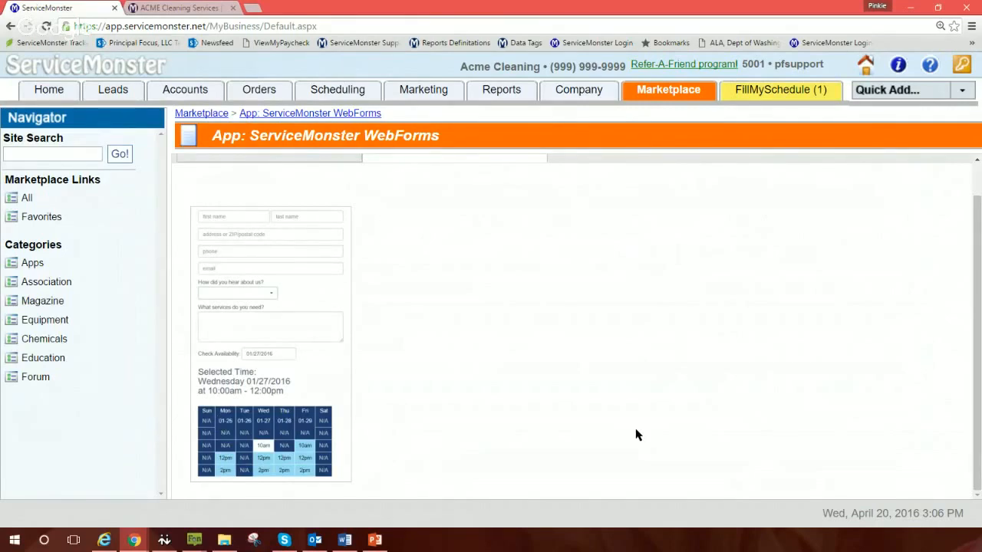
Step: Keep the page at 150% zoom and copy the whole scheduling form embed code
{"action": "key", "text": "ctrl+plus"}
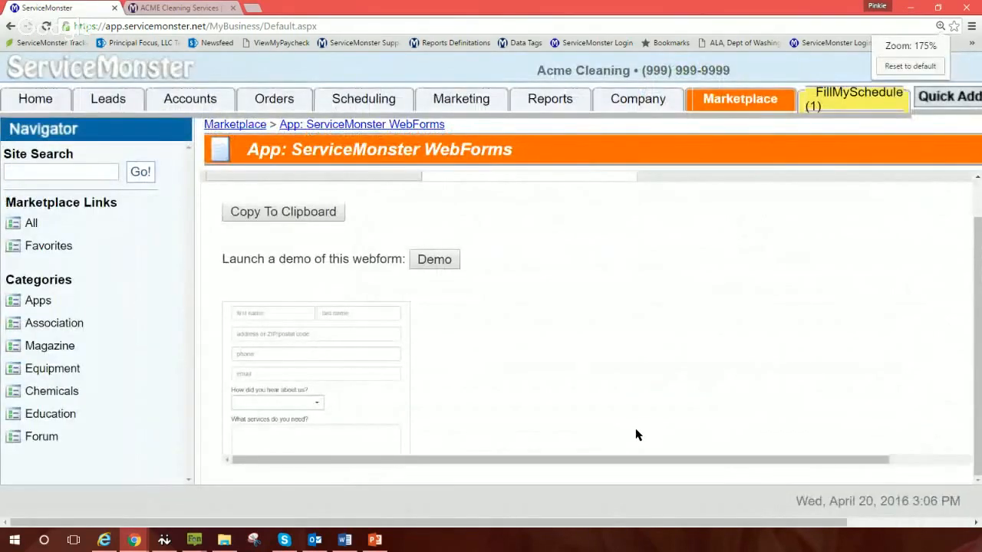
{"action": "key", "text": "ctrl+minus"}
{"action": "key", "text": "ctrl+minus"}
{"action": "key", "text": "ctrl+minus"}
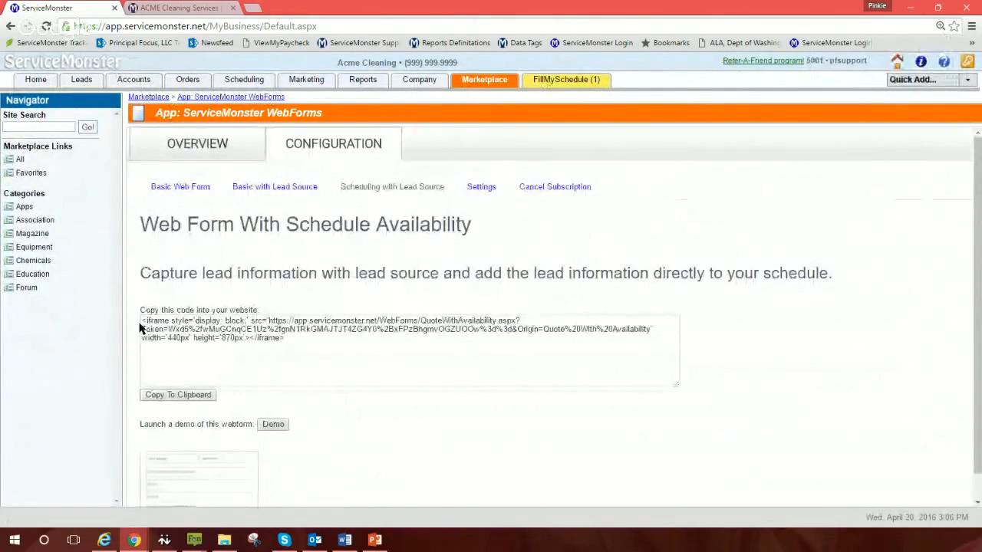
{"action": "left_click", "coordinate": [142, 320]}
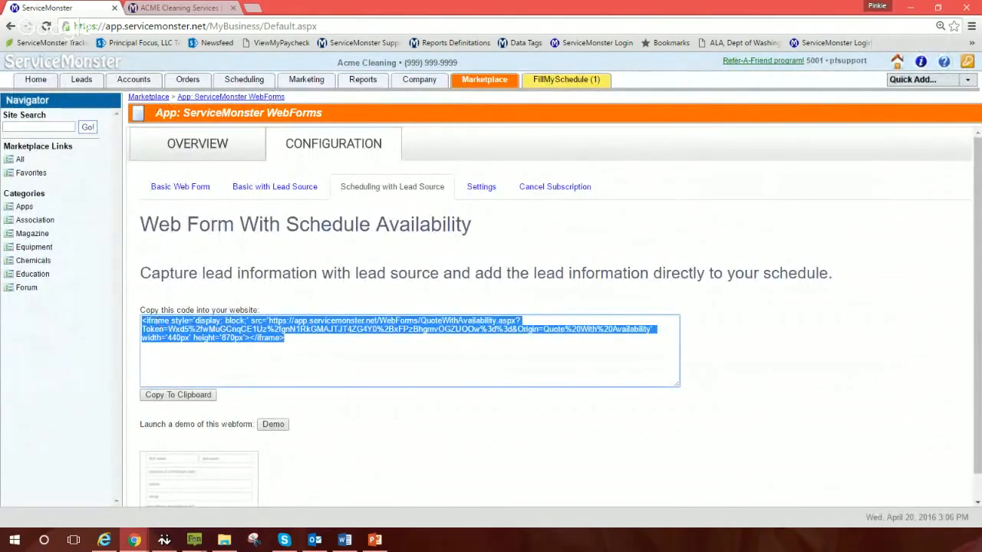
{"action": "key", "text": "alt+Tab"}
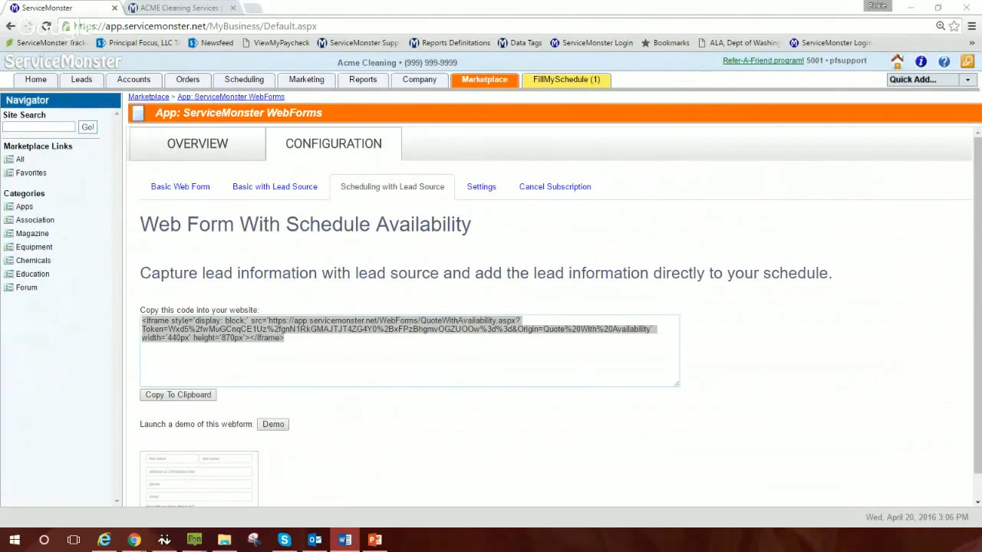
Step: Open the Lead List of 21 open leads, glance at Word, then return to Chrome
{"action": "left_click", "coordinate": [78, 83]}
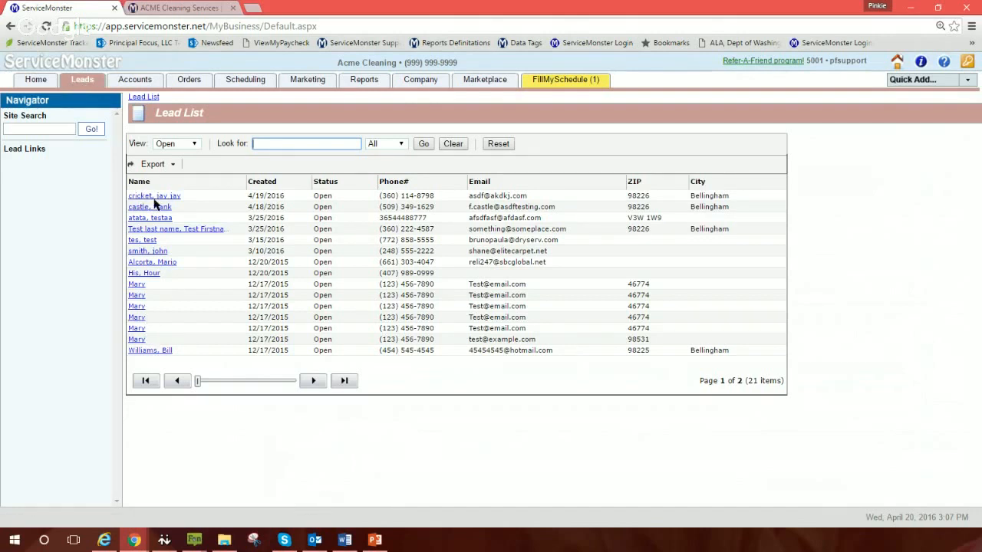
{"action": "key", "text": "alt+Tab"}
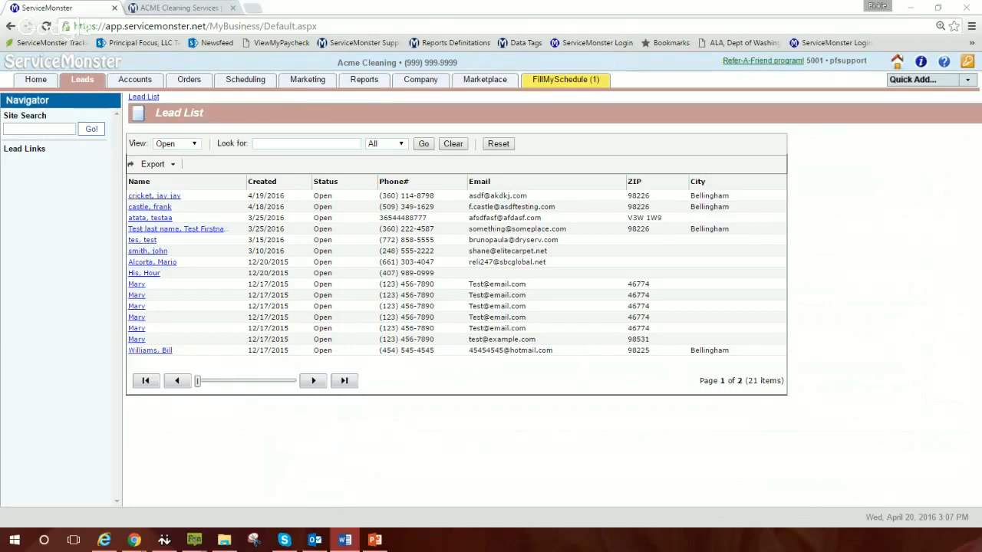
{"action": "left_click", "coordinate": [859, 320]}
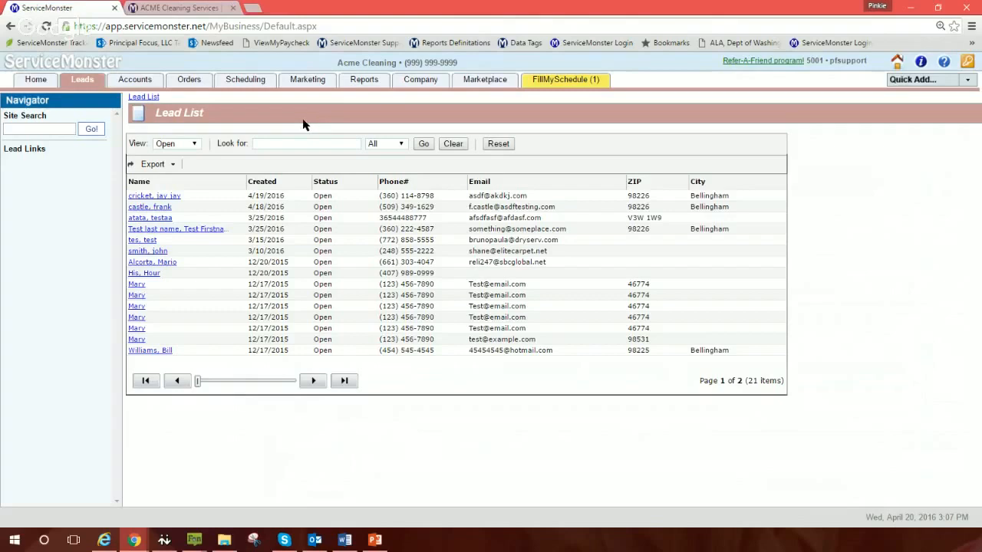
Step: Return via the Marketplace to WebForms Configuration and select the entire Basic Web Form iframe code
{"action": "left_click", "coordinate": [472, 83]}
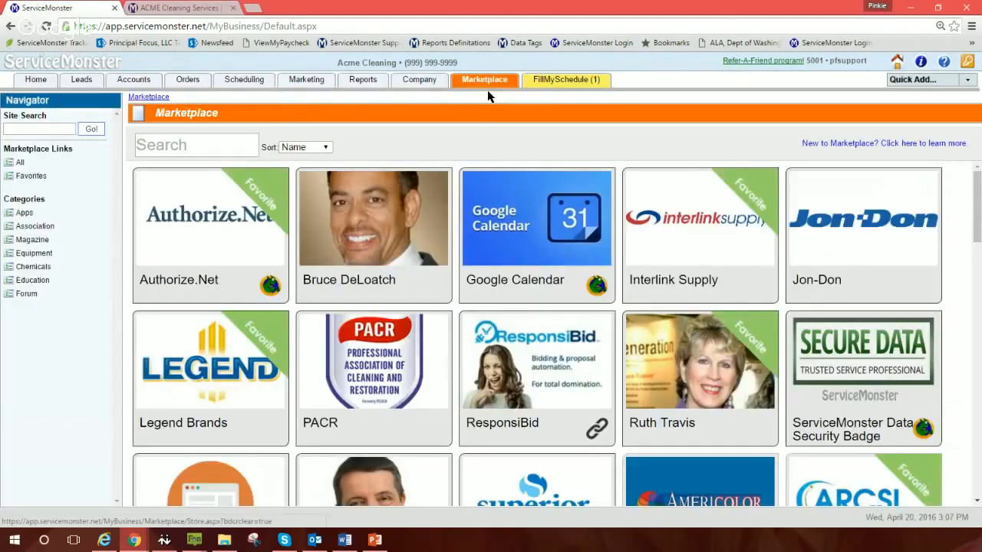
{"action": "left_click", "coordinate": [222, 489]}
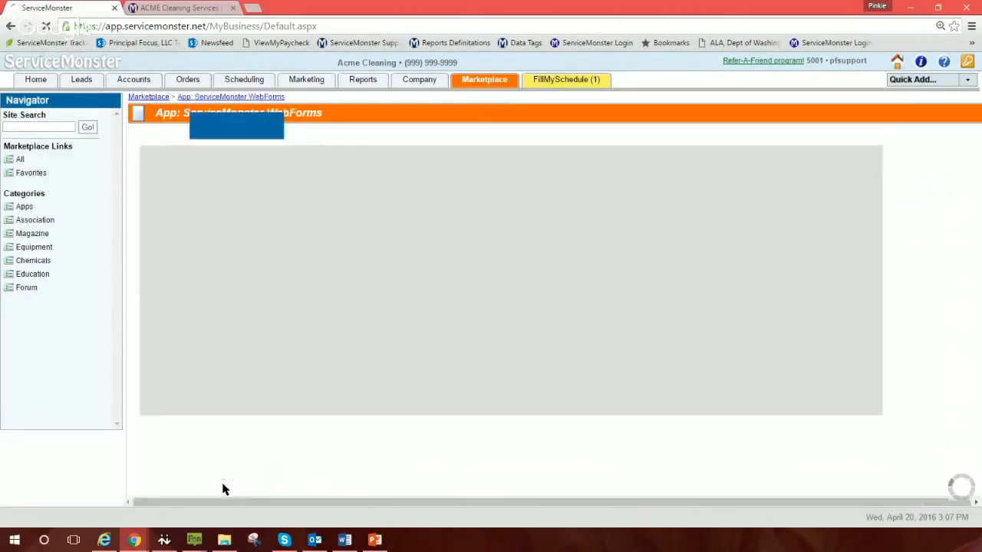
{"action": "left_click", "coordinate": [312, 141]}
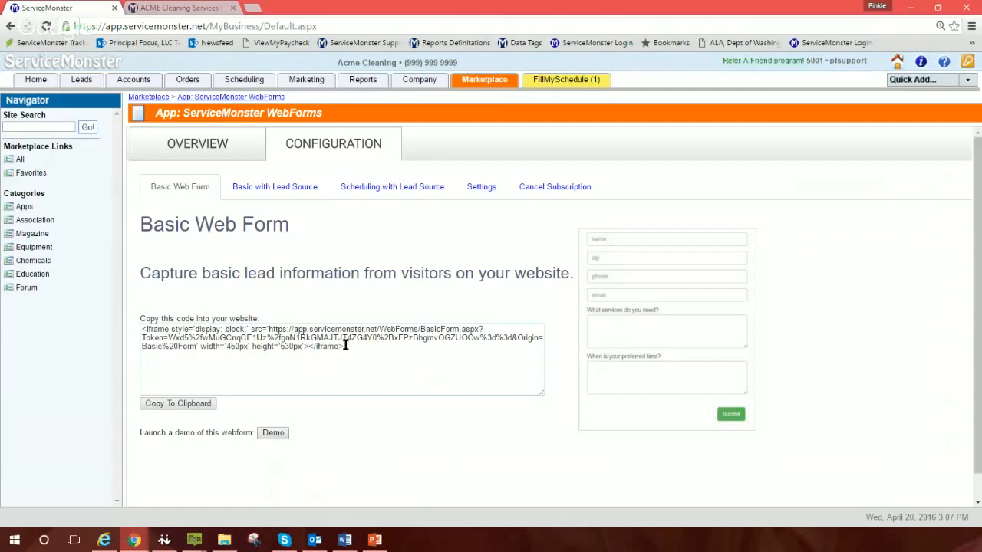
{"action": "left_click_drag", "start_coordinate": [345, 346], "coordinate": [141, 330]}
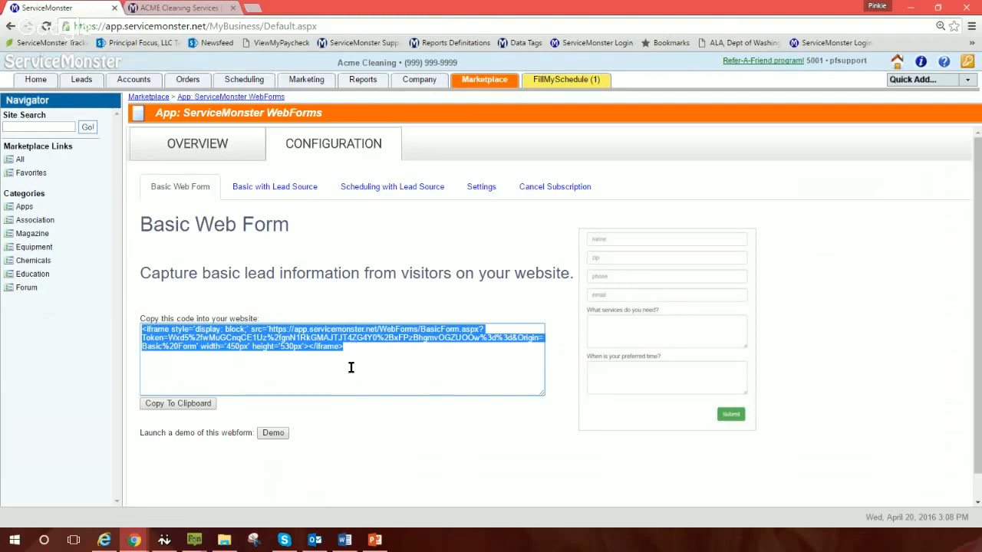
Step: Open the ACME site's Schedule an Appointment page, checking it against ServiceMonster's Scheduling with Lead Source form
{"action": "left_click", "coordinate": [161, 9]}
{"action": "scroll", "coordinate": [886, 375], "scroll_direction": "down", "scroll_amount": 2}
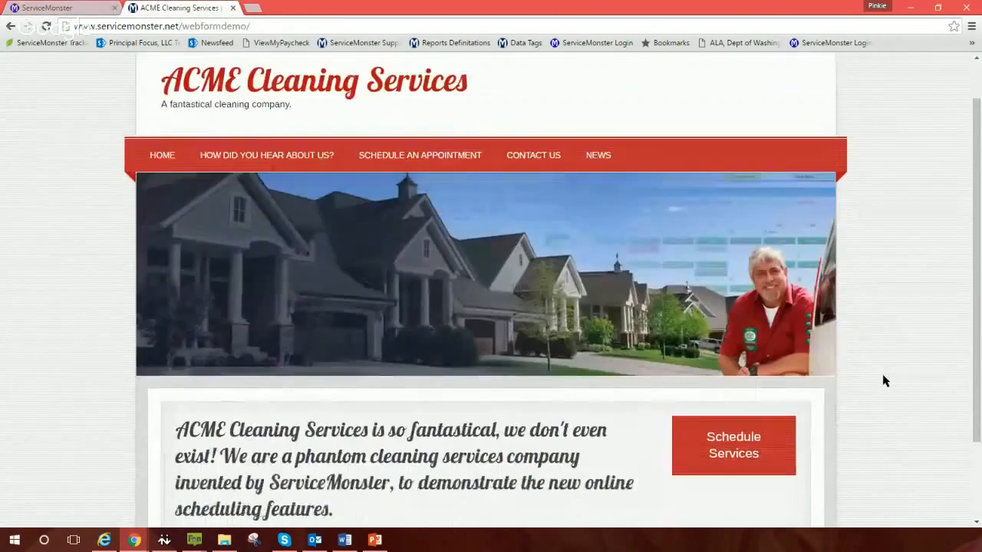
{"action": "scroll", "coordinate": [896, 427], "scroll_direction": "up", "scroll_amount": 2}
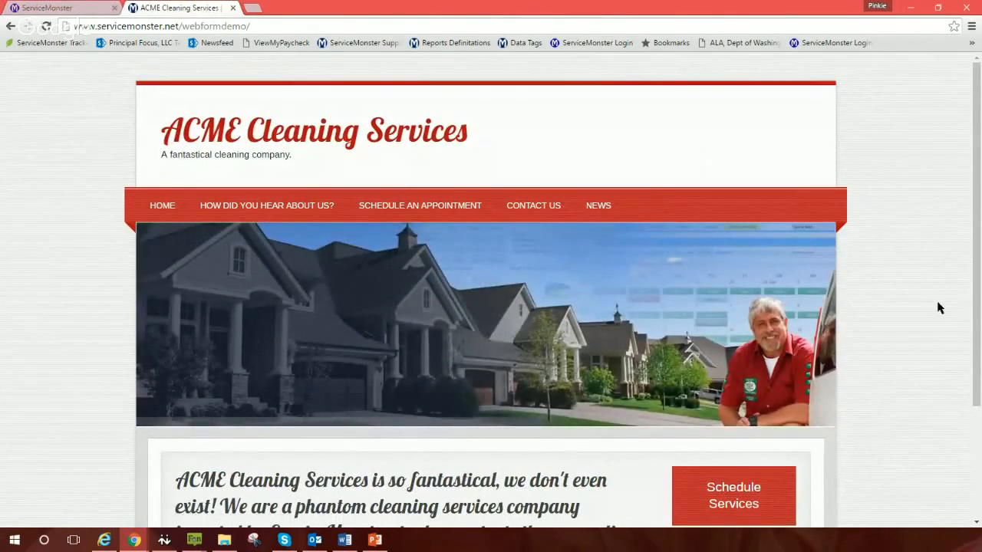
{"action": "scroll", "coordinate": [936, 314], "scroll_direction": "down", "scroll_amount": 2}
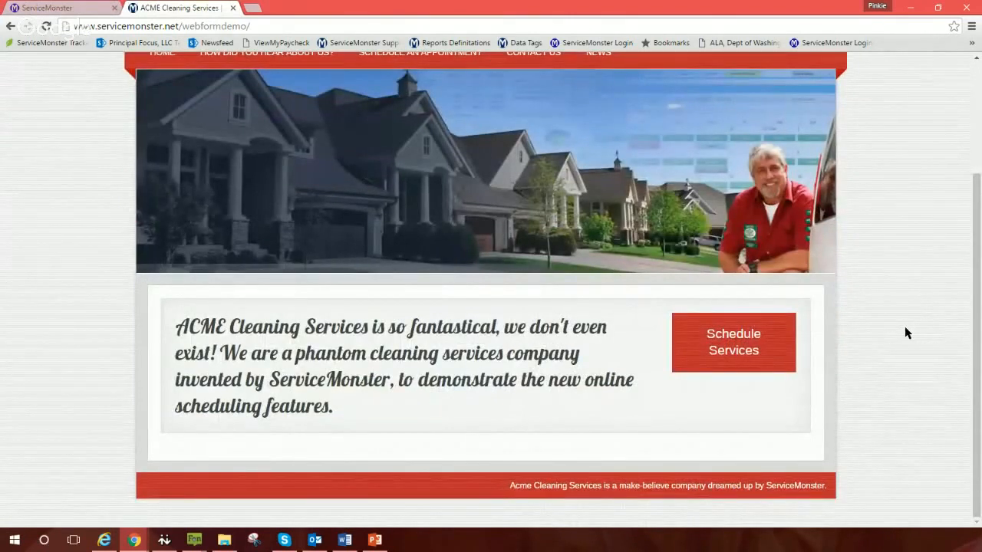
{"action": "left_click", "coordinate": [728, 349]}
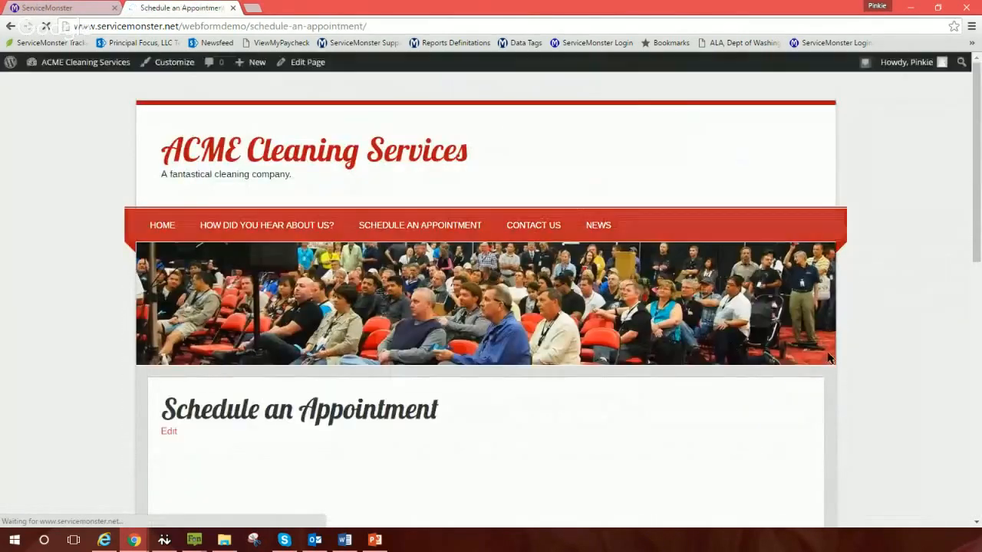
{"action": "scroll", "coordinate": [885, 372], "scroll_direction": "down", "scroll_amount": 4}
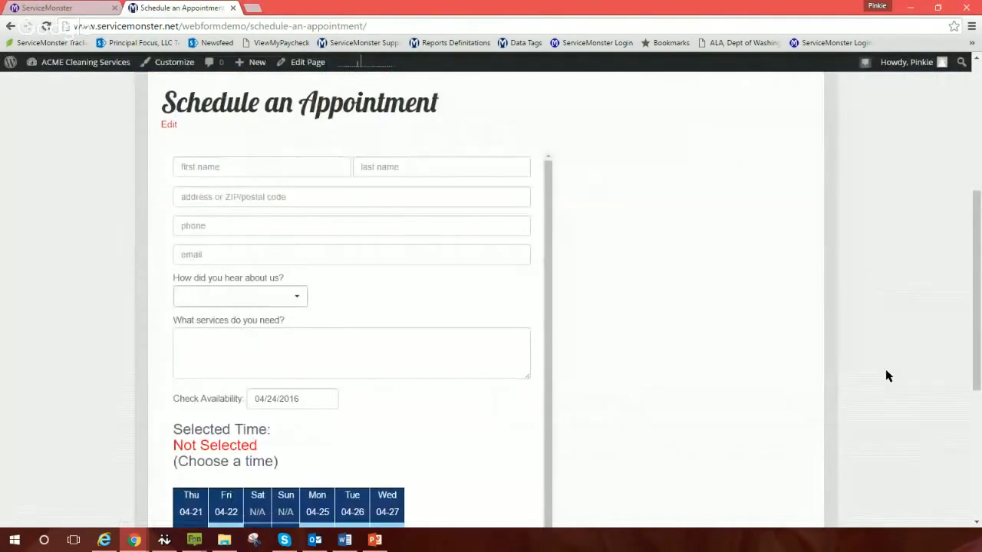
{"action": "left_click", "coordinate": [24, 10]}
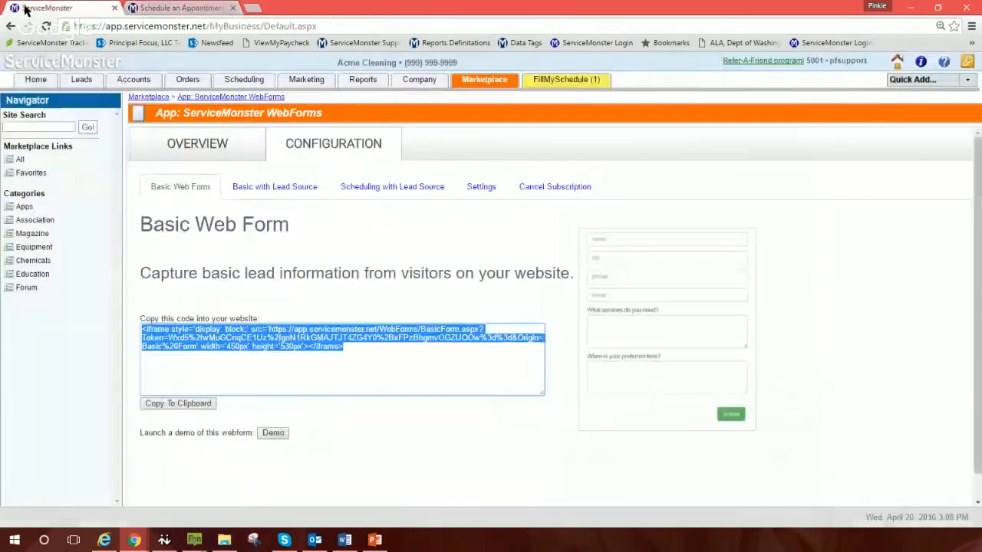
{"action": "left_click", "coordinate": [399, 189]}
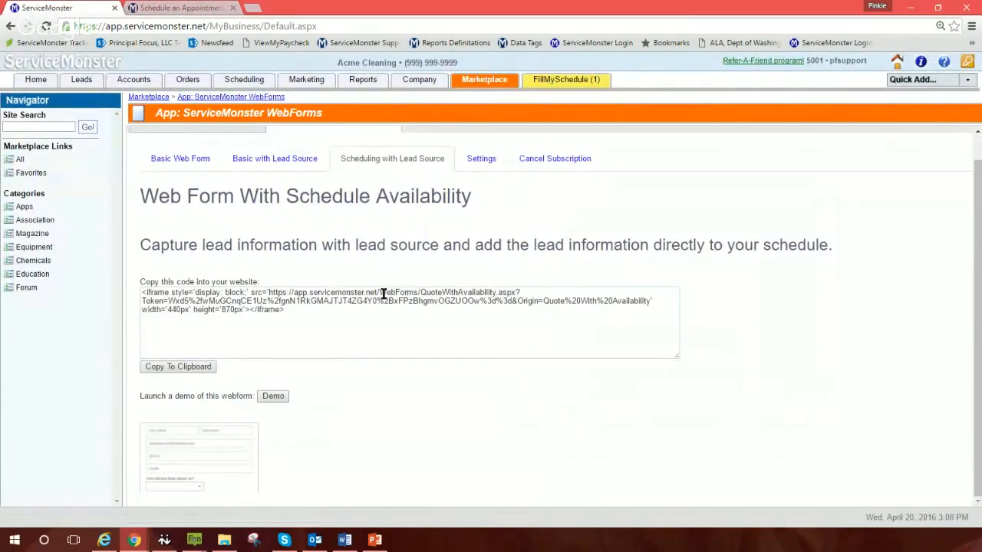
{"action": "left_click", "coordinate": [165, 7]}
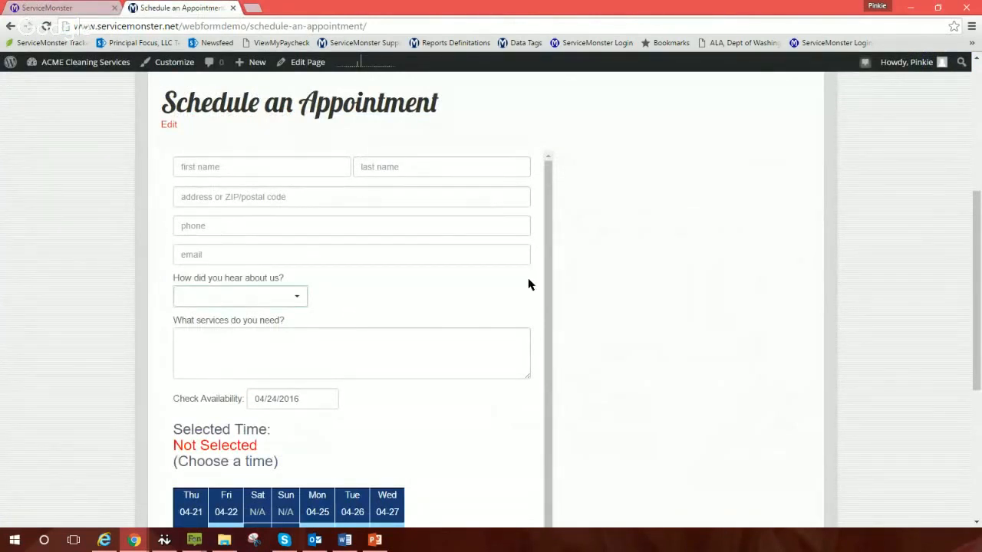
Step: Enter the customer's first and last name and choose the suggested street address
{"action": "left_click", "coordinate": [236, 172]}
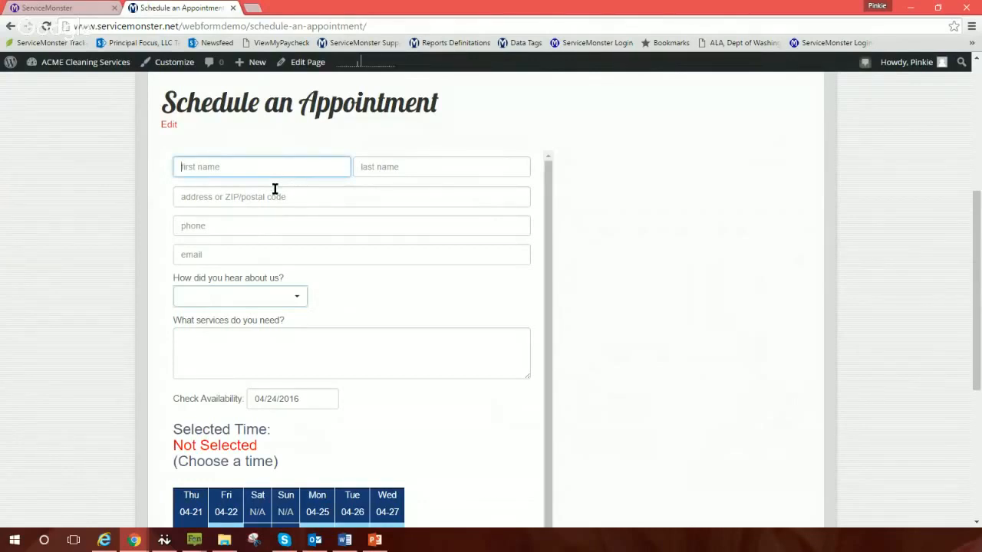
{"action": "key", "text": "Tab"}
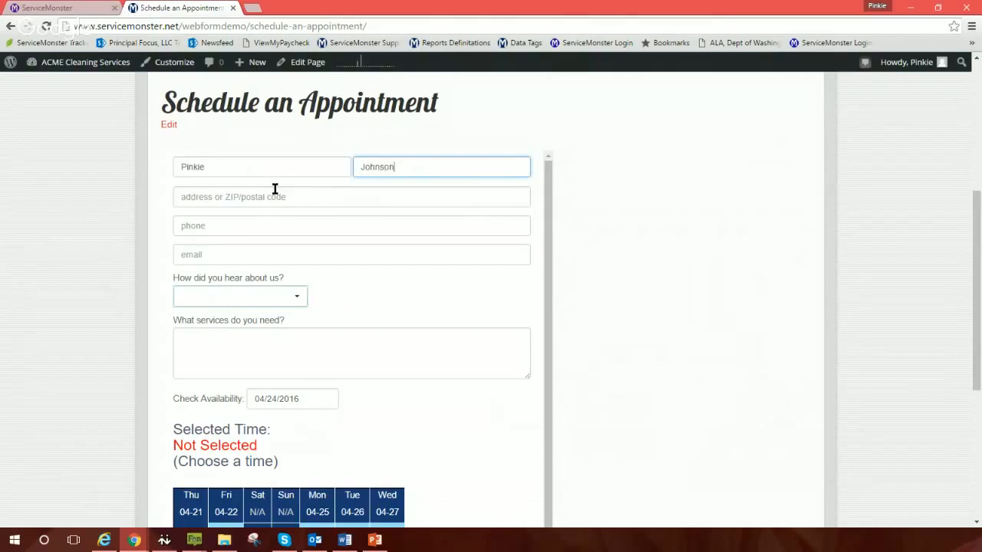
{"action": "left_click", "coordinate": [269, 196]}
{"action": "type", "text": "1234"}
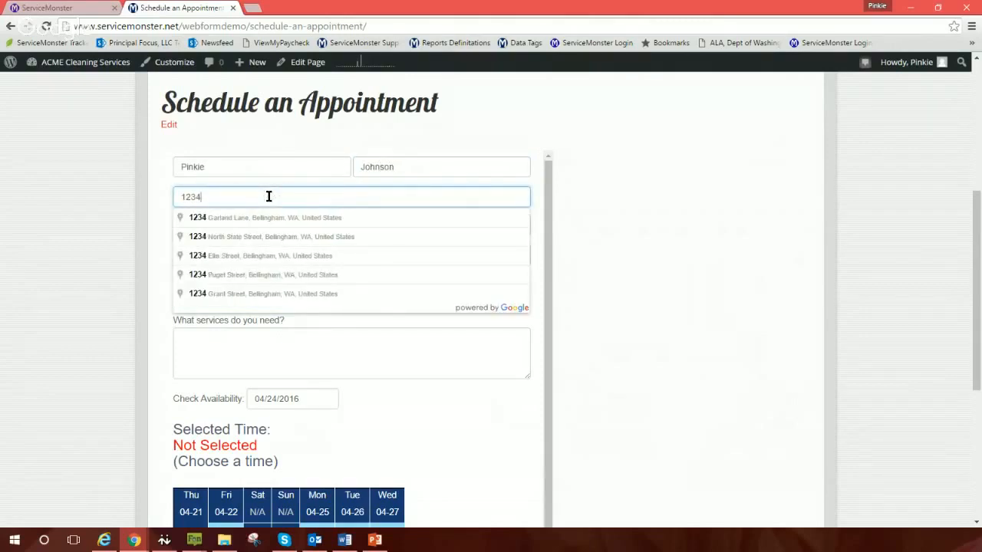
{"action": "type", "text": " Main"}
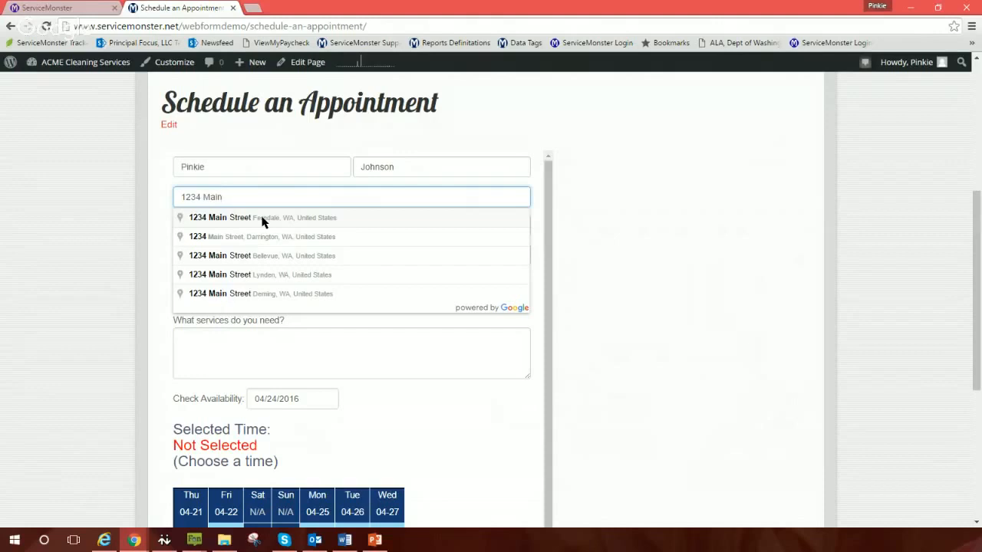
{"action": "left_click", "coordinate": [261, 219]}
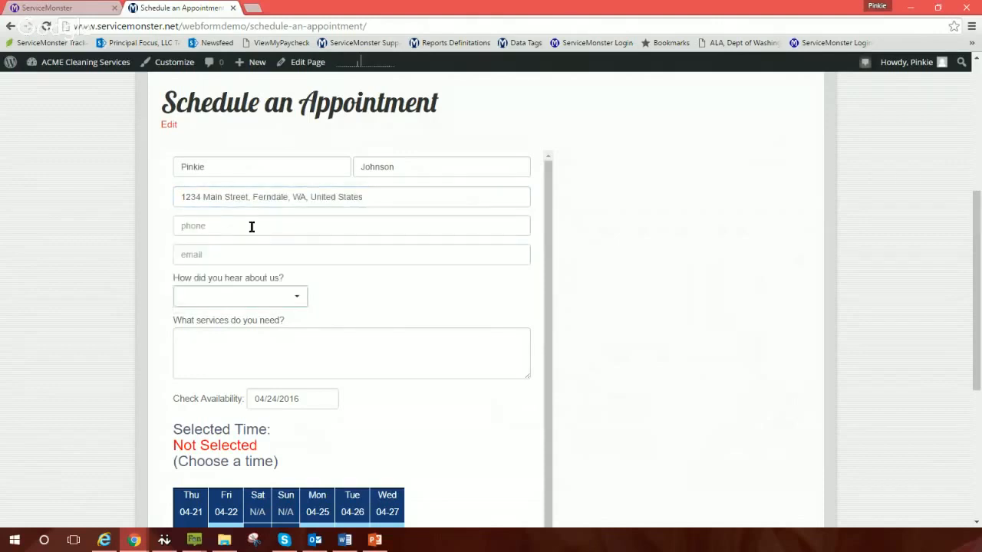
Step: Enter the customer's phone number and e-mail, then view the 'How did you hear about us?' choices
{"action": "left_click", "coordinate": [251, 227]}
{"action": "type", "text": "360-55-"}
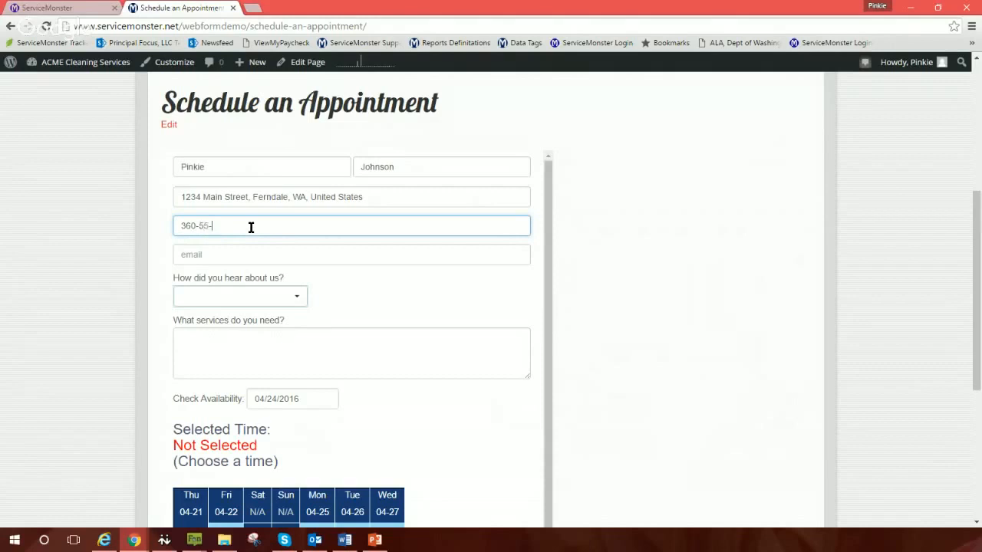
{"action": "key", "text": "BackSpace"}
{"action": "type", "text": "5-1212"}
{"action": "left_click", "coordinate": [246, 255]}
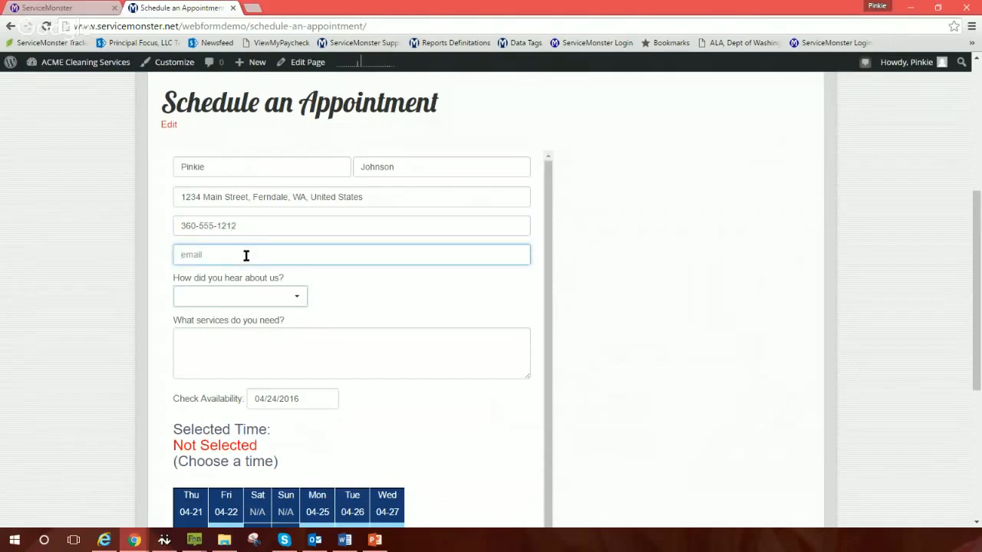
{"action": "left_click", "coordinate": [297, 303]}
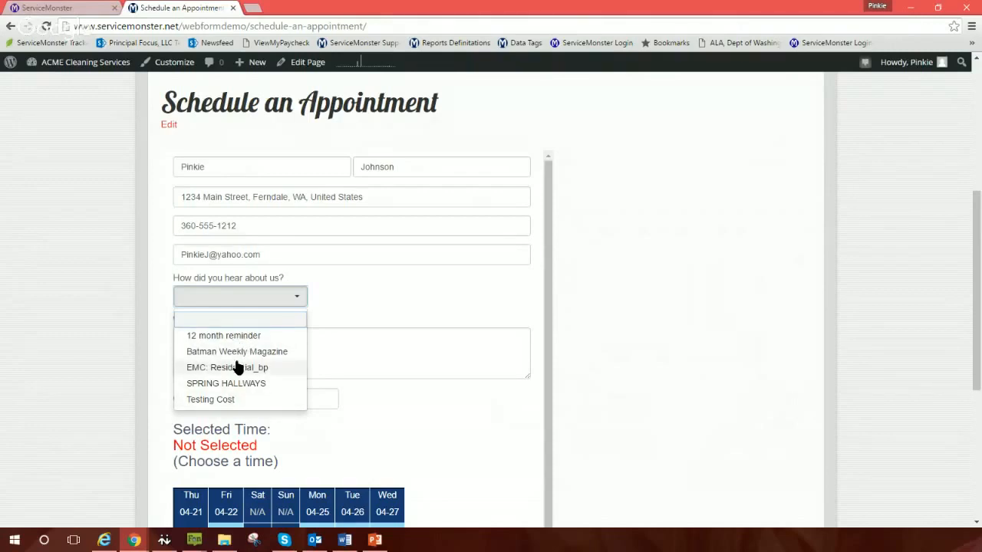
{"action": "left_click", "coordinate": [66, 9]}
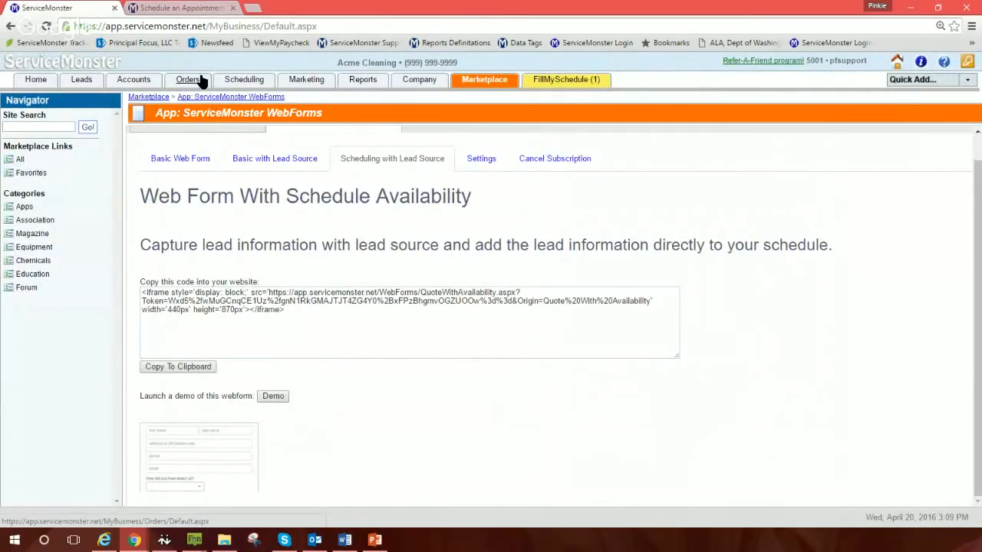
Step: Filter Marketing campaigns by 'Lead', tick Make Public on the Google campaign, and save it
{"action": "left_click", "coordinate": [307, 86]}
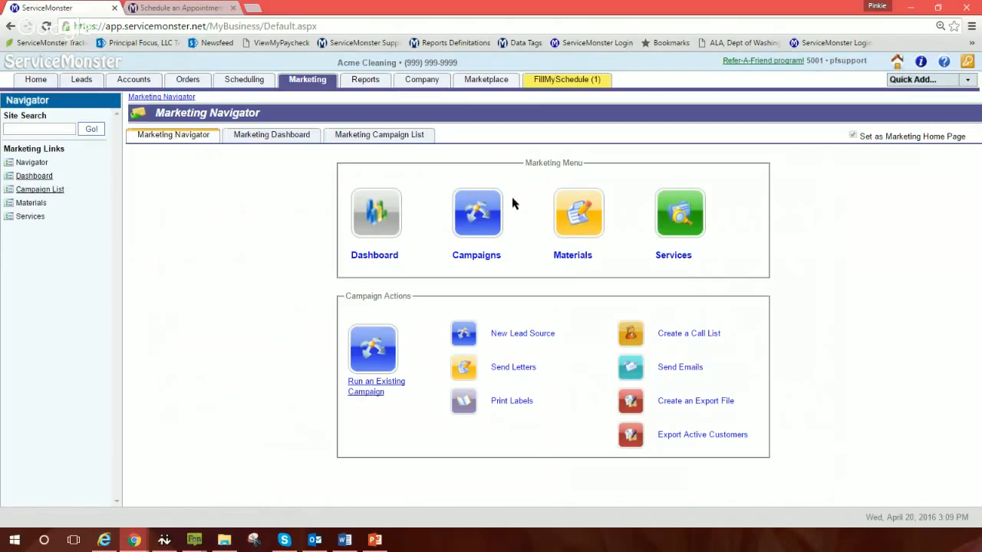
{"action": "left_click", "coordinate": [469, 218]}
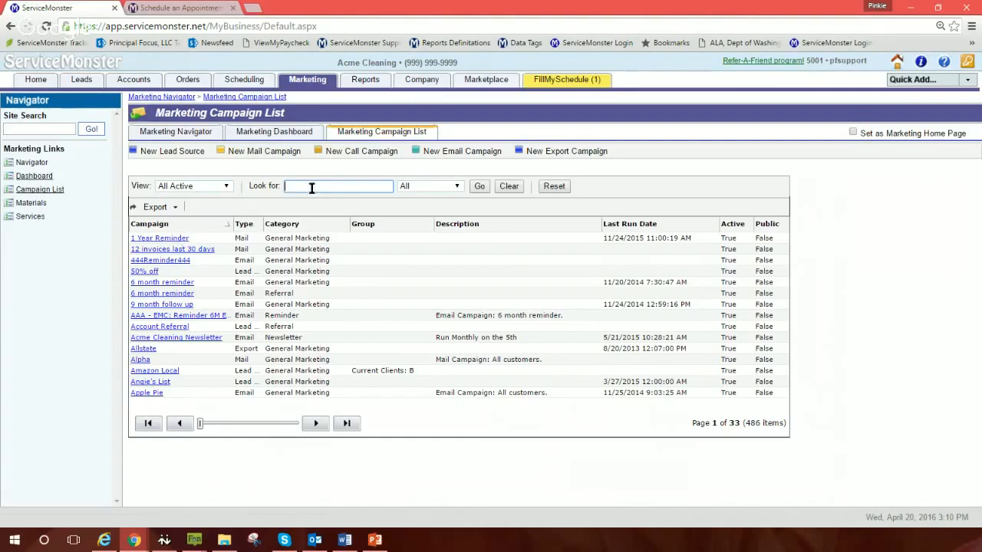
{"action": "type", "text": "Lead"}
{"action": "key", "text": "Return"}
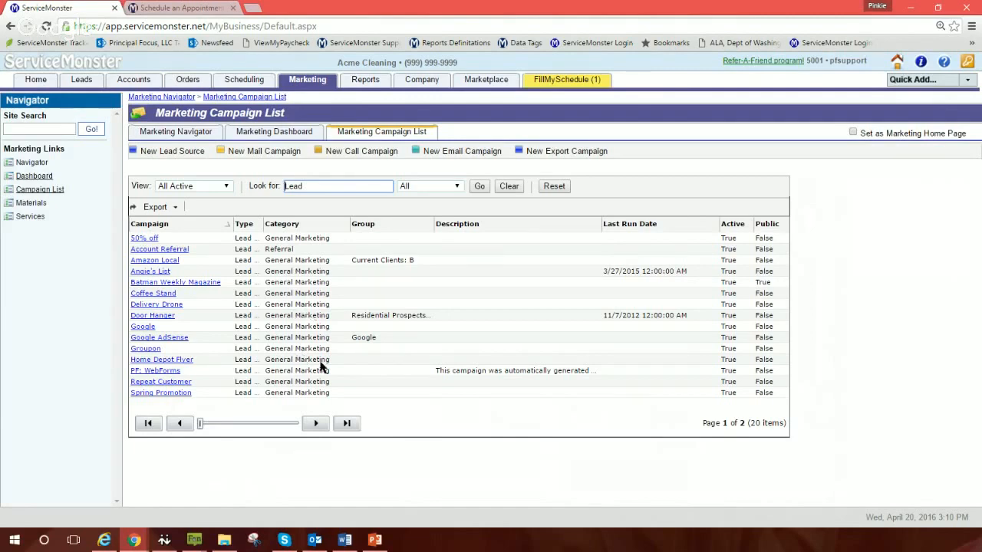
{"action": "left_click", "coordinate": [142, 328]}
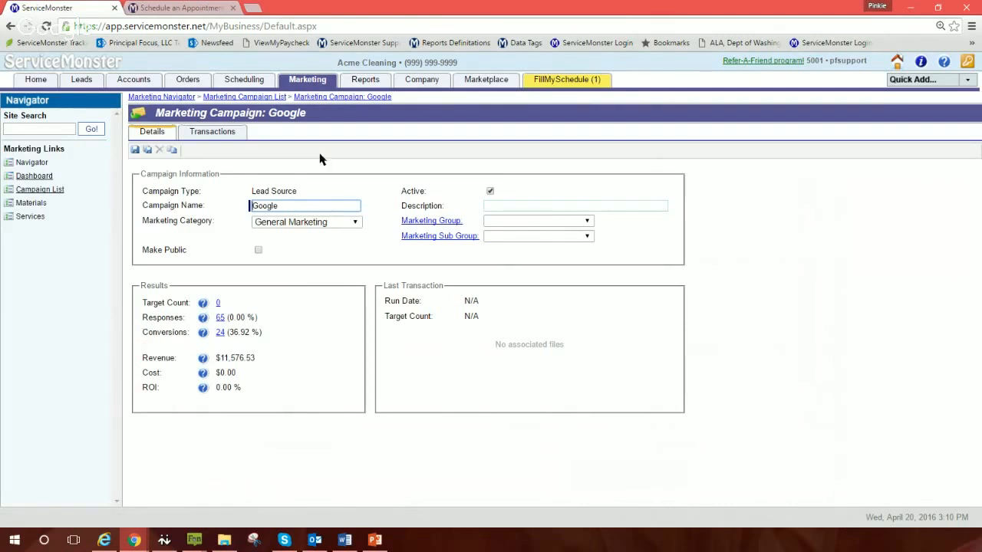
{"action": "left_click_drag", "start_coordinate": [138, 255], "coordinate": [184, 250]}
{"action": "left_click", "coordinate": [258, 250]}
{"action": "left_click", "coordinate": [230, 258]}
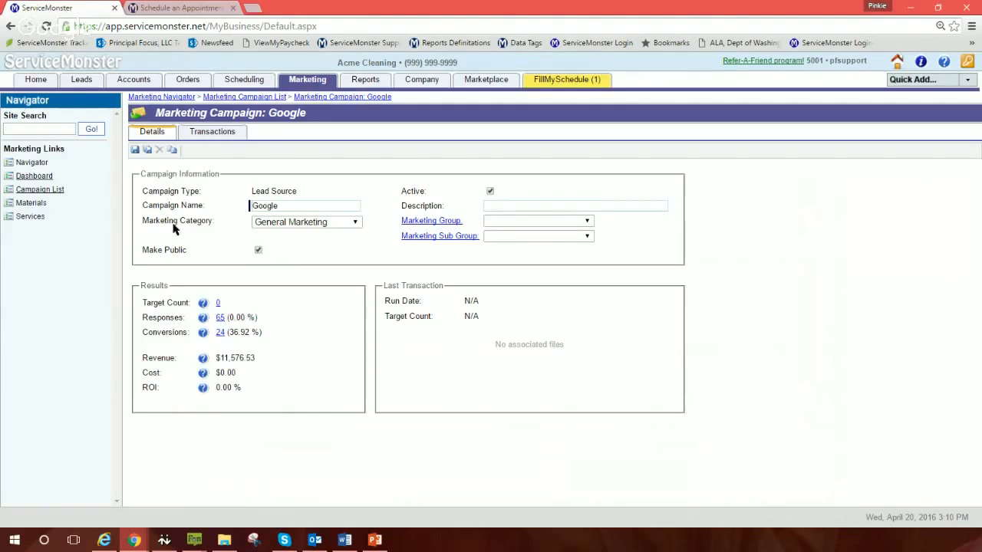
{"action": "left_click", "coordinate": [134, 150]}
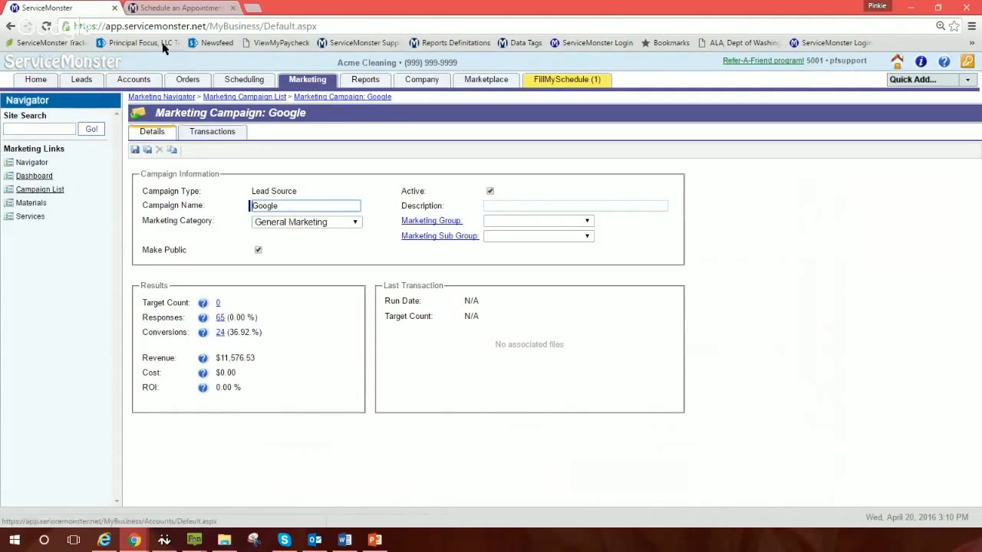
{"action": "left_click", "coordinate": [169, 9]}
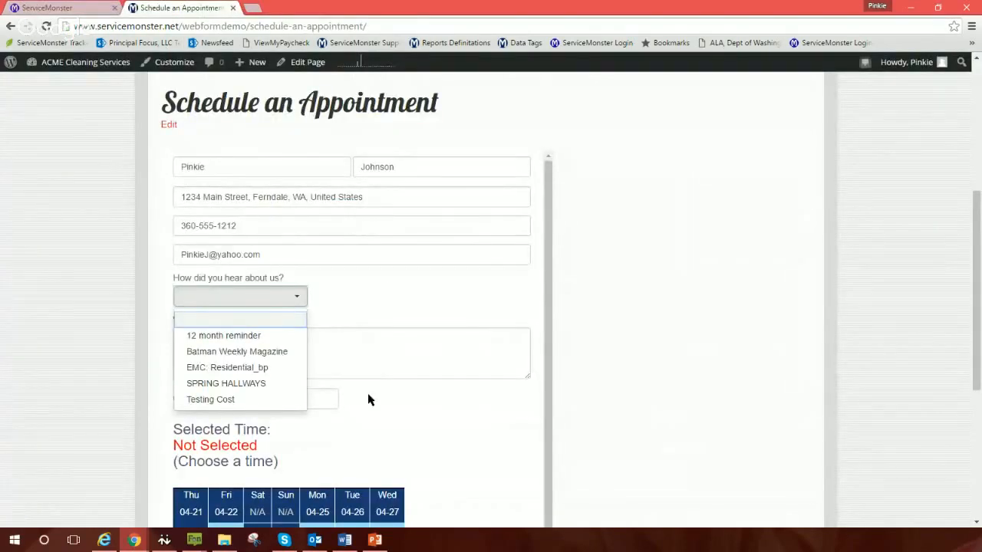
Step: Reload the appointment form and choose Google under 'How did you hear about us?'
{"action": "left_click", "coordinate": [297, 299]}
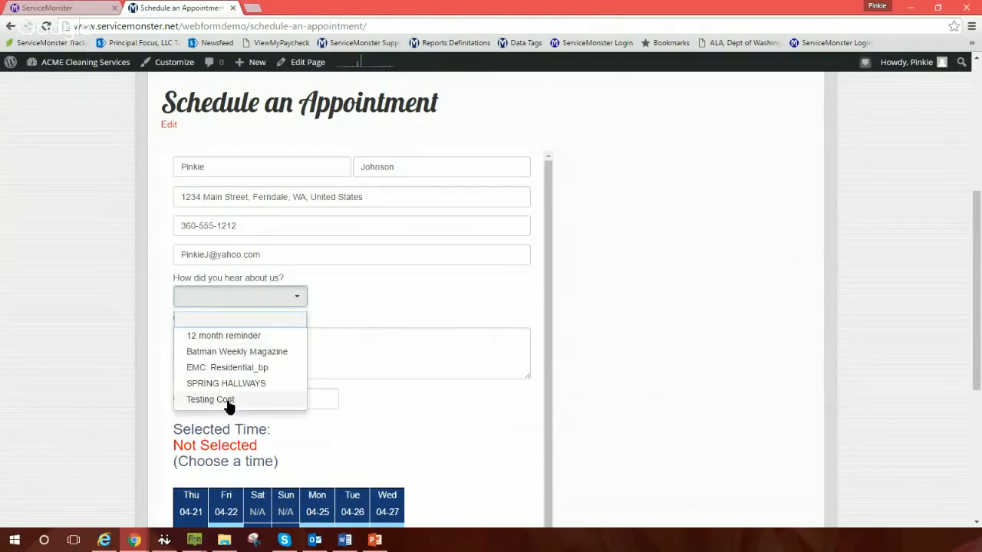
{"action": "left_click", "coordinate": [391, 305]}
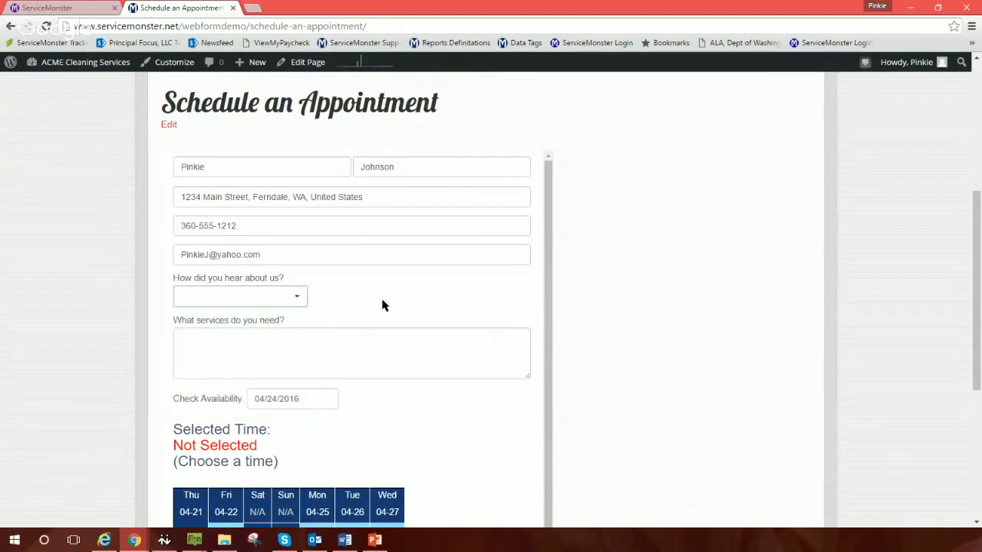
{"action": "left_click", "coordinate": [294, 302]}
{"action": "left_click", "coordinate": [431, 299]}
{"action": "left_click", "coordinate": [46, 26]}
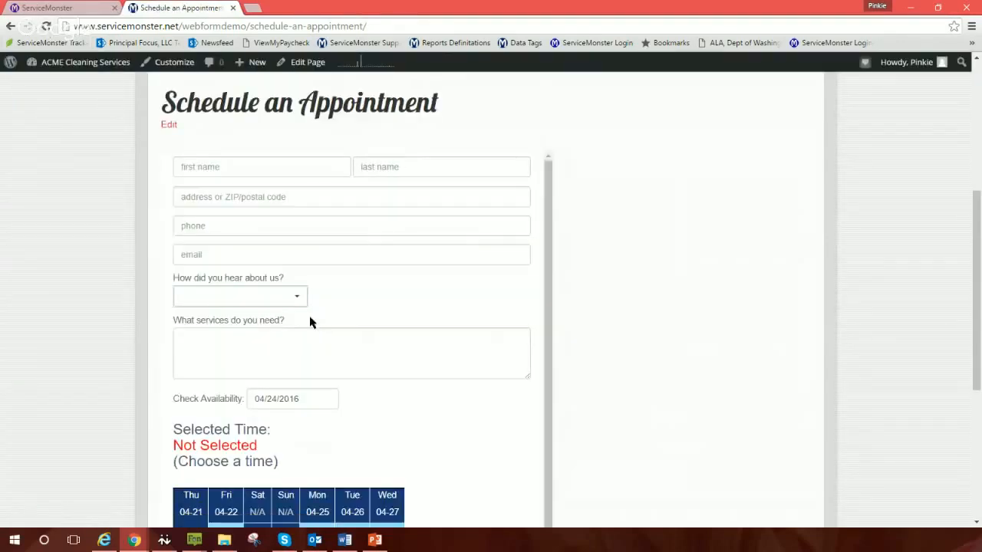
{"action": "left_click", "coordinate": [272, 296]}
{"action": "left_click", "coordinate": [236, 384]}
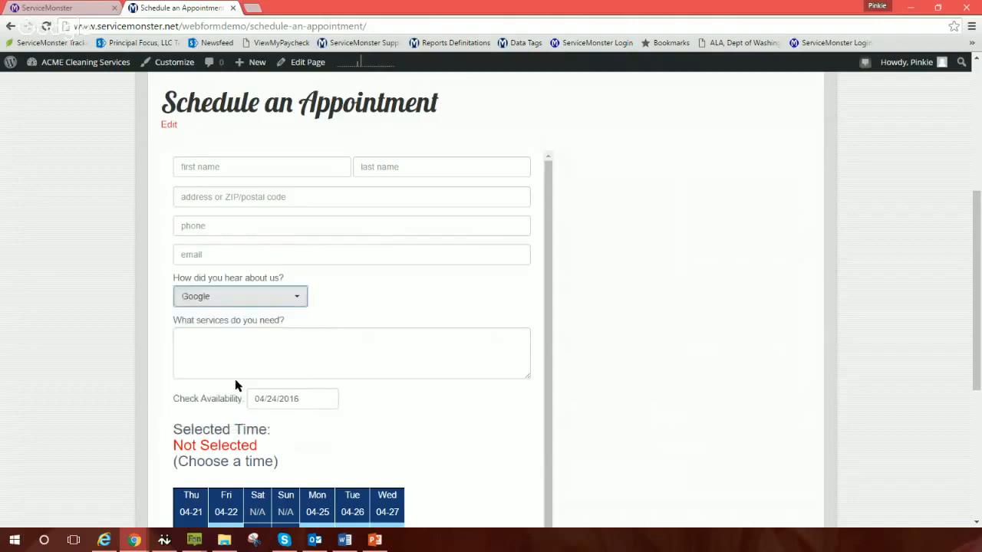
Step: List 'Carpet Cleaning, Pet Treatment, Spot Cleaning' as the services needed
{"action": "left_click", "coordinate": [273, 364]}
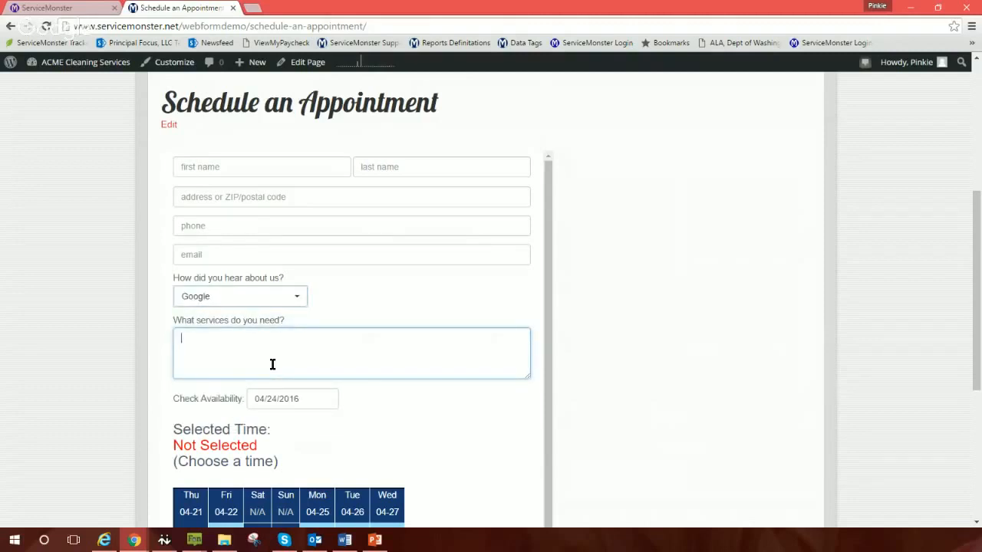
{"action": "type", "text": "Carpet Cle"}
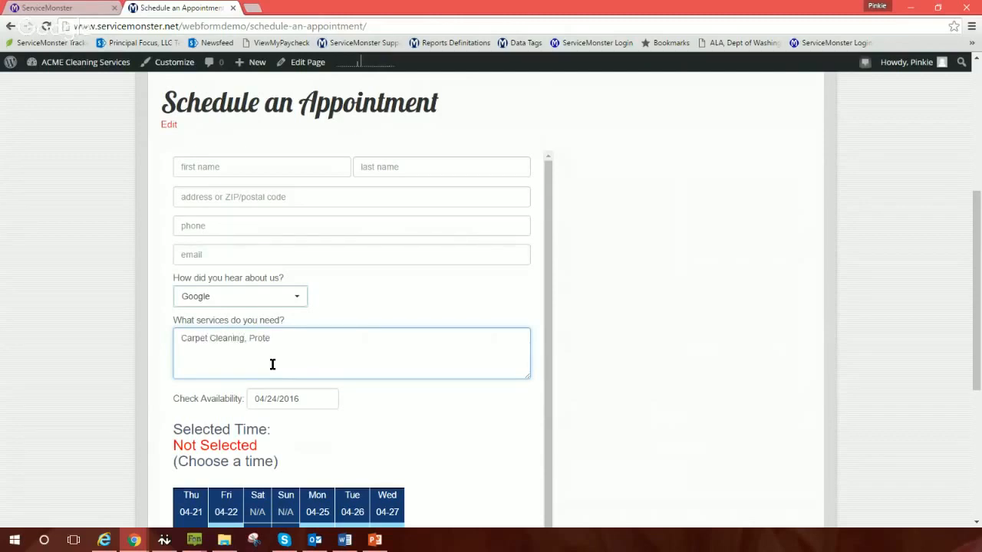
{"action": "type", "text": "aning, Pet Treatment, Spot Cleaning"}
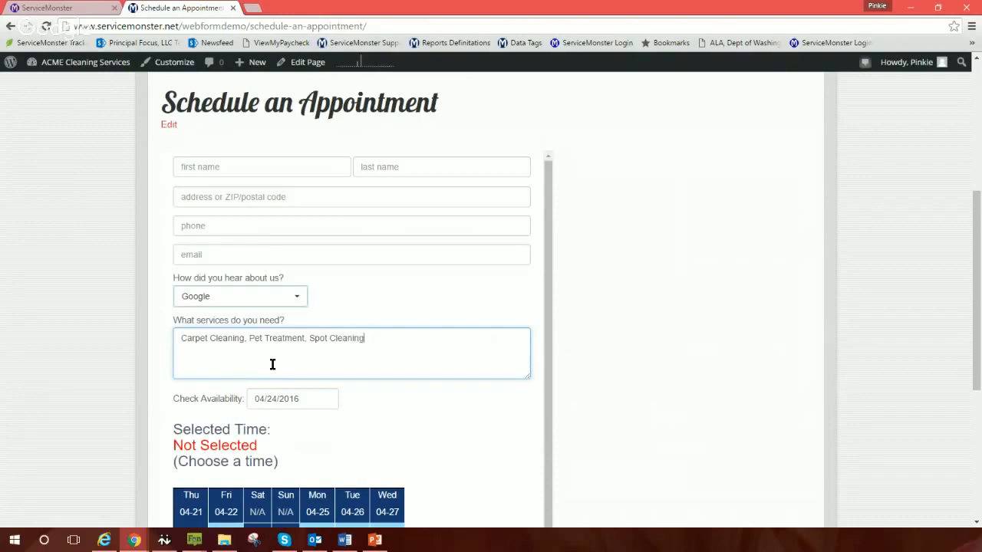
{"action": "scroll", "coordinate": [295, 367], "scroll_direction": "down", "scroll_amount": 1}
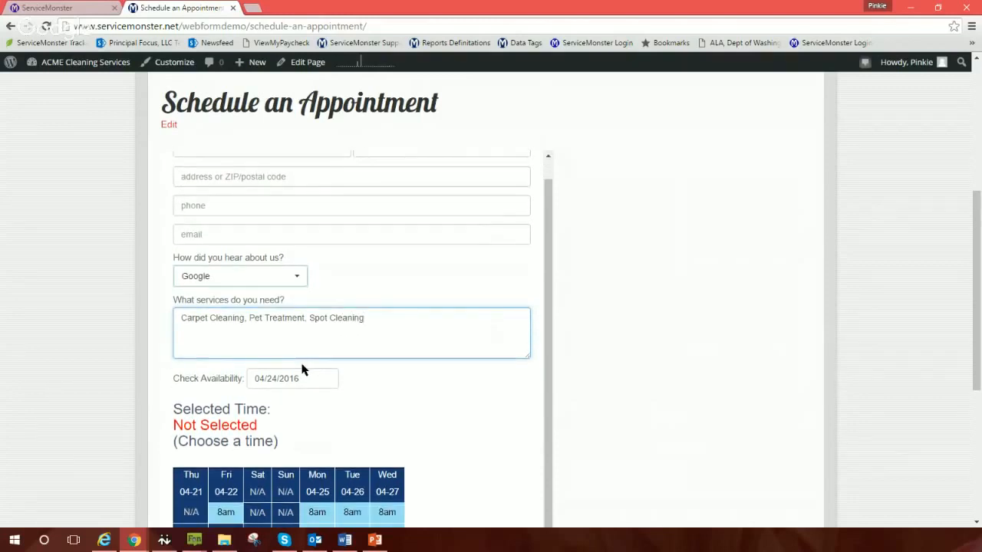
Step: Set availability to 04/25/2016 and book the Monday 8:00am - 10:00am slot
{"action": "scroll", "coordinate": [302, 370], "scroll_direction": "down", "scroll_amount": 1}
{"action": "left_click", "coordinate": [303, 320]}
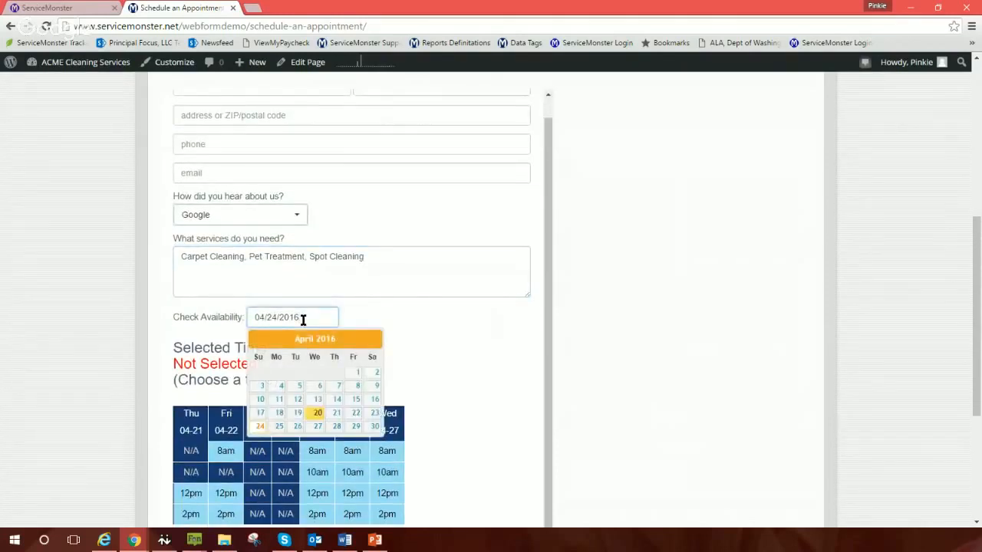
{"action": "key", "text": "BackSpace"}
{"action": "key", "text": "BackSpace"}
{"action": "left_click", "coordinate": [279, 429]}
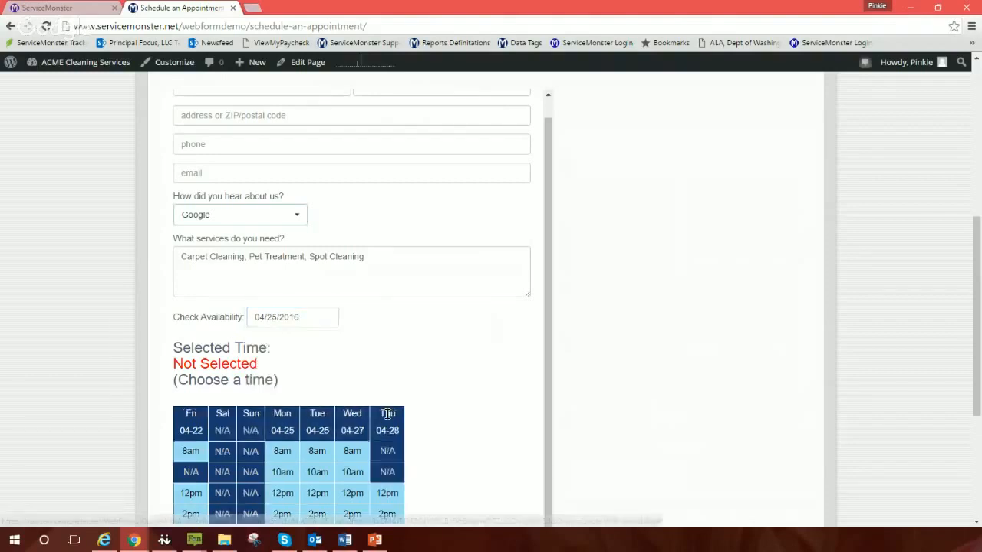
{"action": "scroll", "coordinate": [453, 382], "scroll_direction": "down", "scroll_amount": 1}
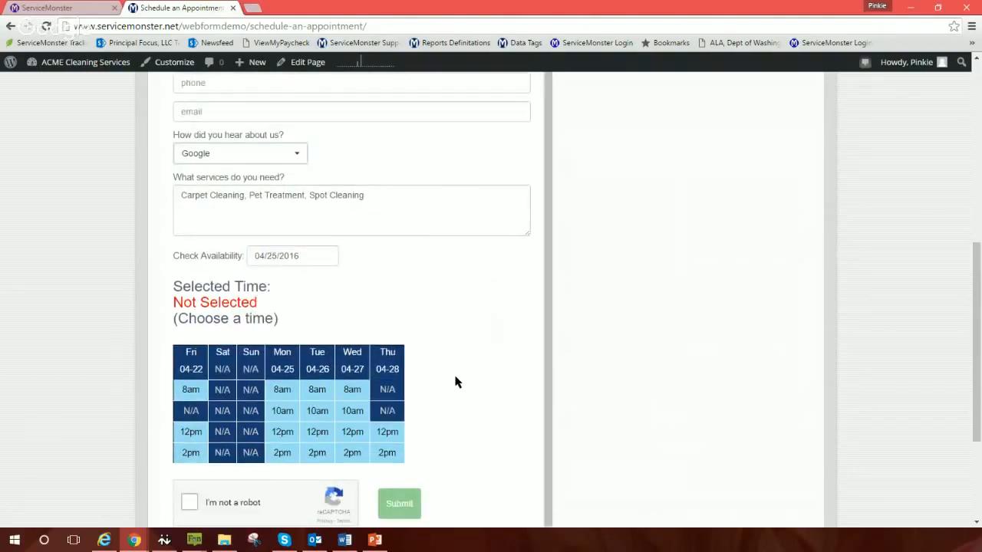
{"action": "left_click", "coordinate": [279, 391]}
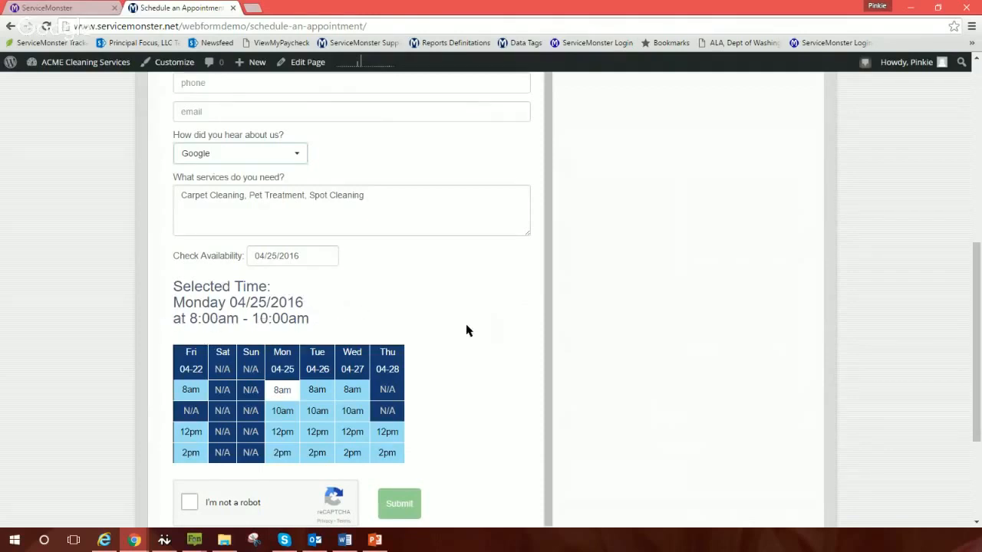
Step: Tick 'I'm not a robot' and submit the appointment request
{"action": "scroll", "coordinate": [466, 330], "scroll_direction": "down", "scroll_amount": 3}
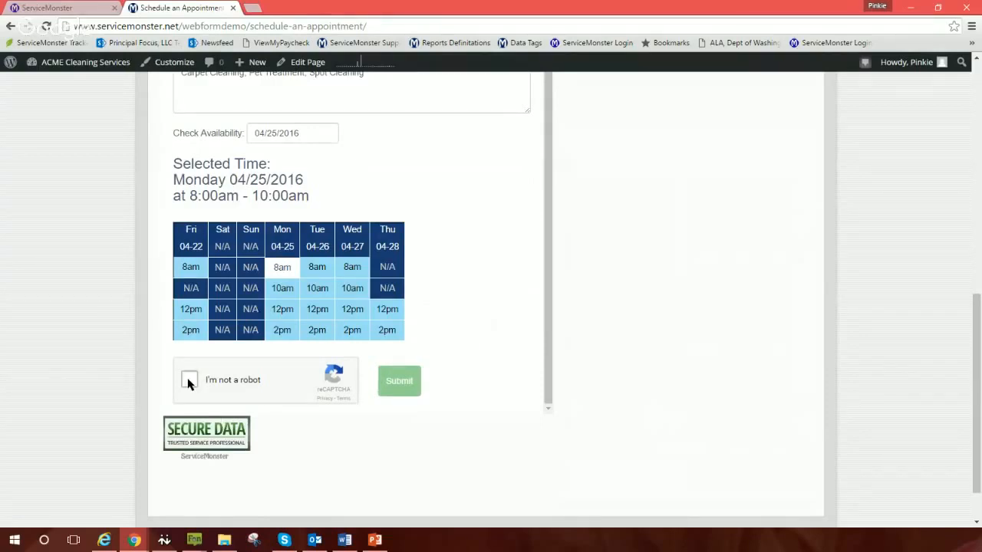
{"action": "left_click", "coordinate": [189, 381]}
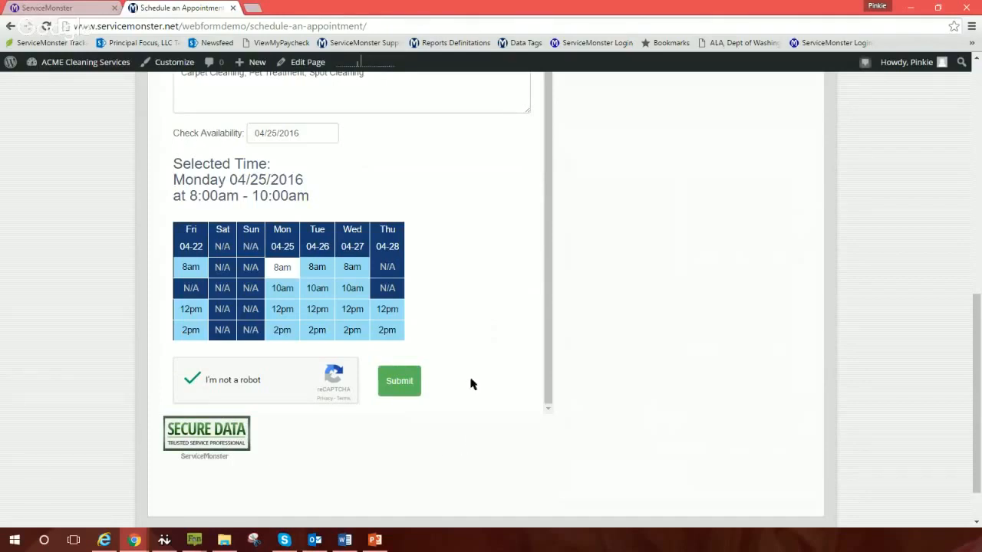
{"action": "left_click", "coordinate": [393, 379]}
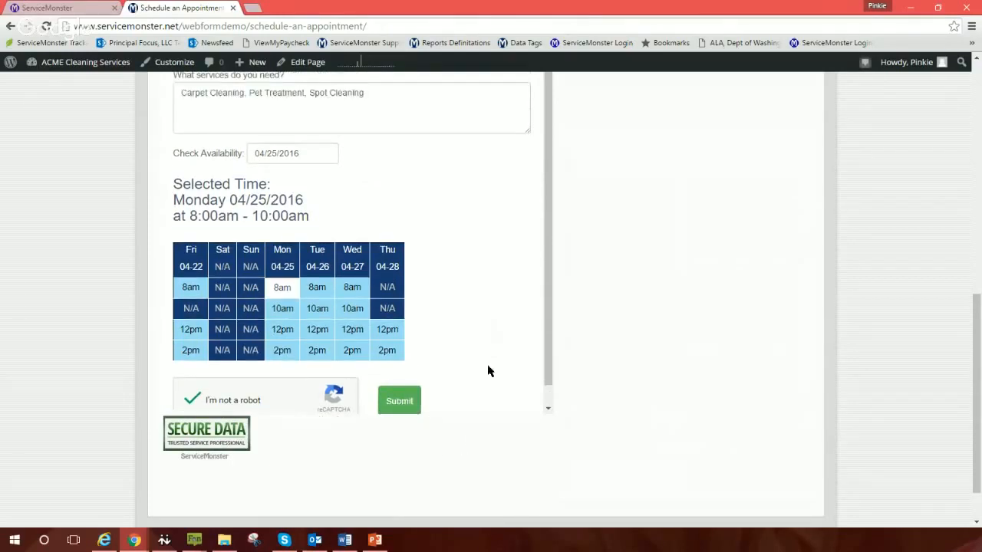
{"action": "scroll", "coordinate": [483, 367], "scroll_direction": "up", "scroll_amount": 5}
Step: Re-enter the customer's first and last name in the form
{"action": "left_click", "coordinate": [199, 170]}
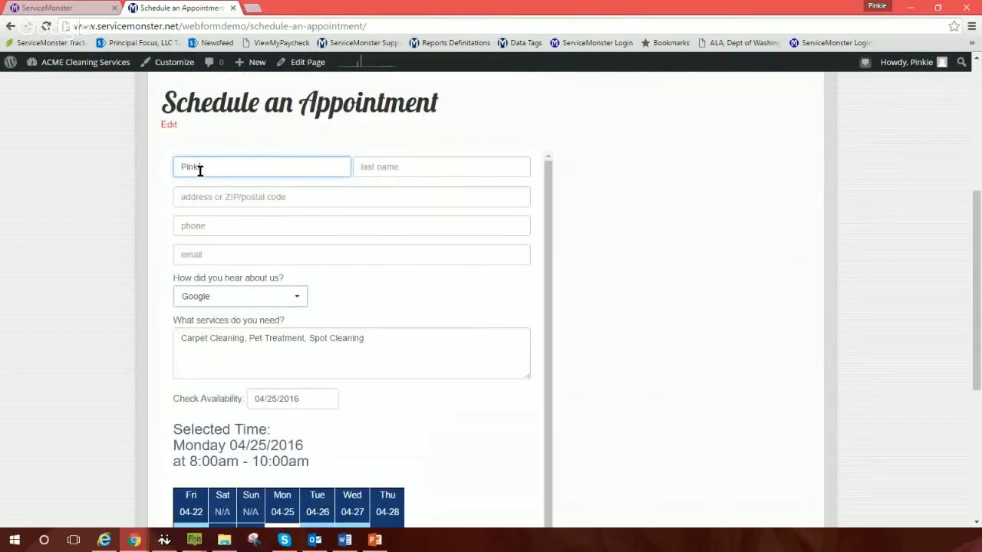
{"action": "key", "text": "Tab"}
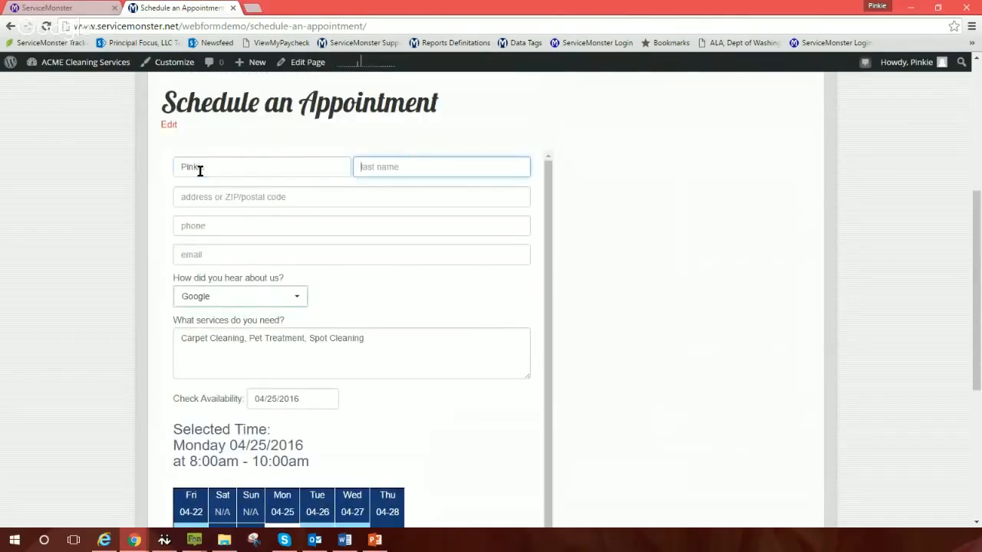
Step: Fill in the customer's suggested street address, phone number and e-mail address
{"action": "key", "text": "Tab"}
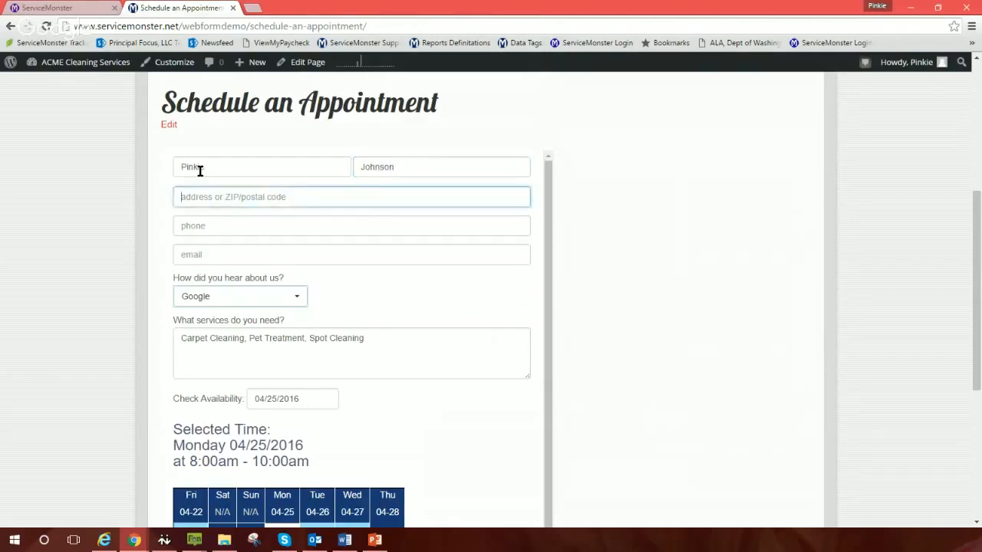
{"action": "type", "text": "1234 "}
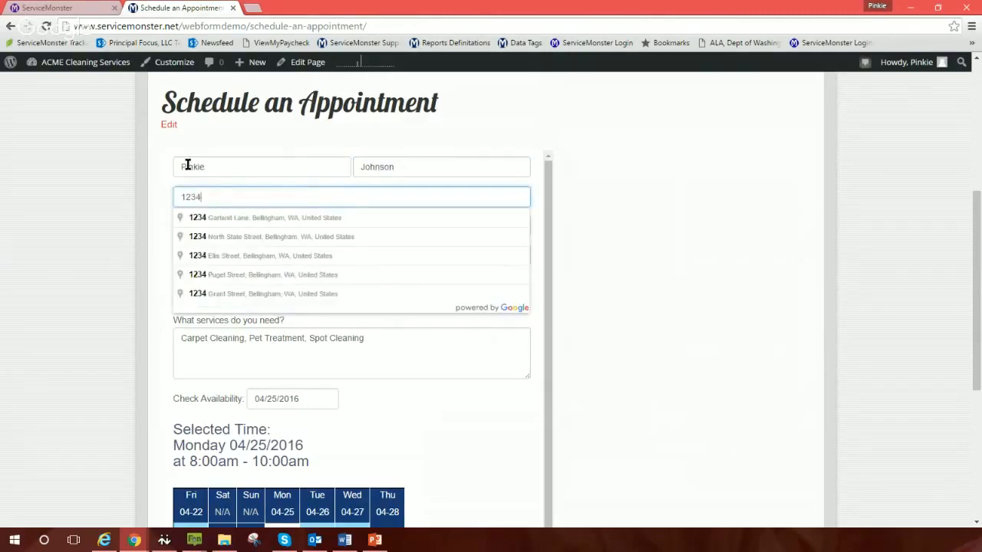
{"action": "type", "text": "Main"}
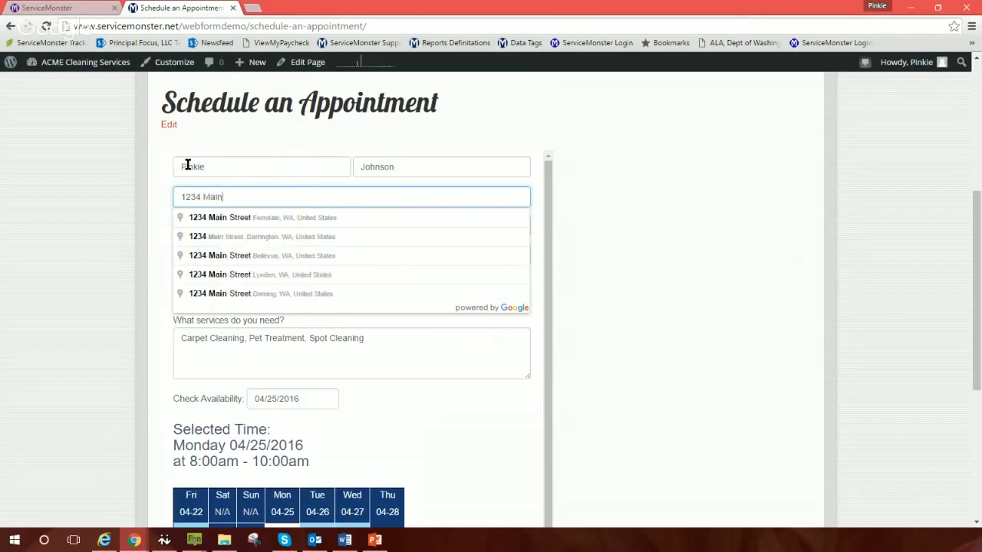
{"action": "left_click", "coordinate": [265, 222]}
{"action": "left_click", "coordinate": [255, 228]}
{"action": "type", "text": "3"}
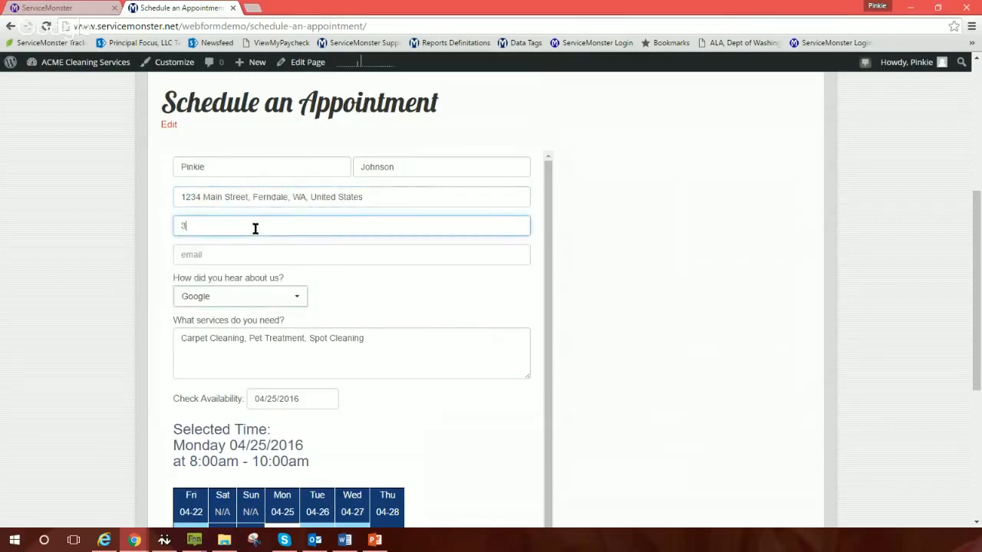
{"action": "type", "text": "60-555-1212"}
{"action": "left_click", "coordinate": [214, 261]}
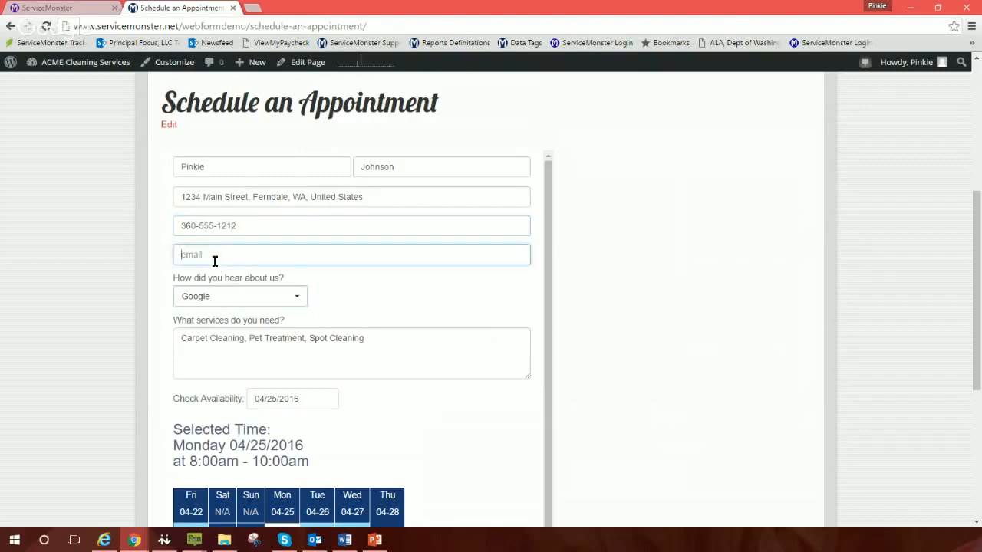
Step: Submit the appointment request and confirm the thank-you message appears
{"action": "scroll", "coordinate": [453, 370], "scroll_direction": "down", "scroll_amount": 1}
{"action": "scroll", "coordinate": [453, 370], "scroll_direction": "down", "scroll_amount": 4}
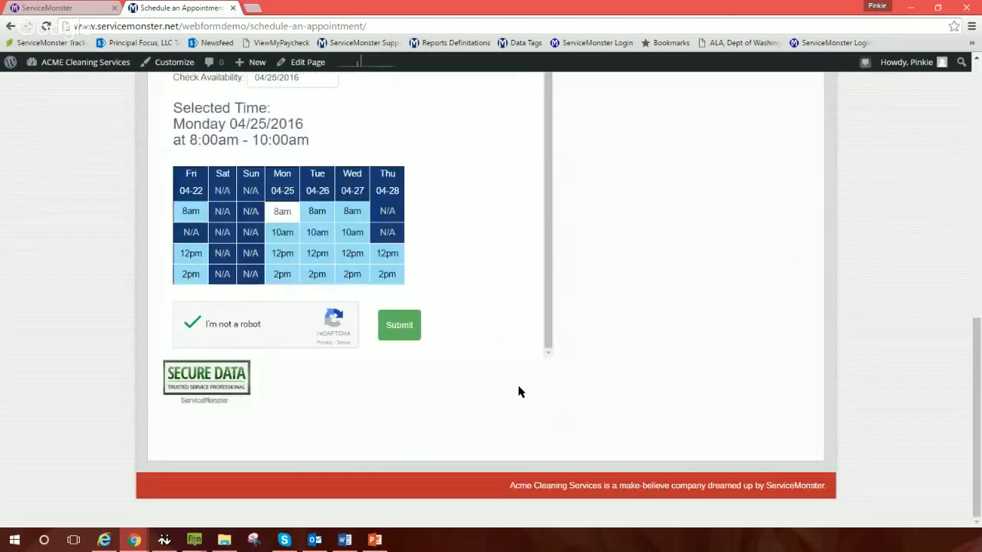
{"action": "left_click", "coordinate": [391, 328]}
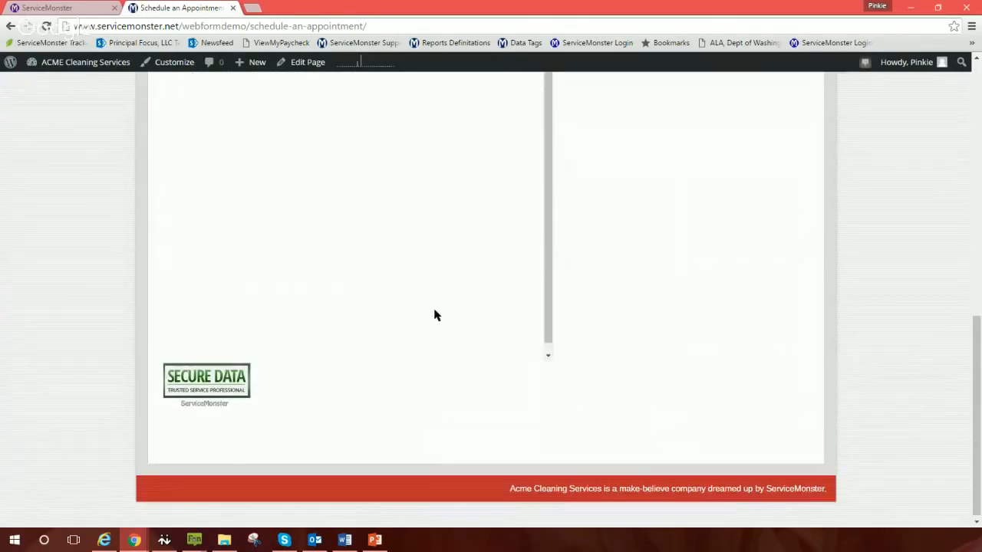
{"action": "scroll", "coordinate": [434, 315], "scroll_direction": "up", "scroll_amount": 2}
{"action": "scroll", "coordinate": [434, 316], "scroll_direction": "up", "scroll_amount": 2}
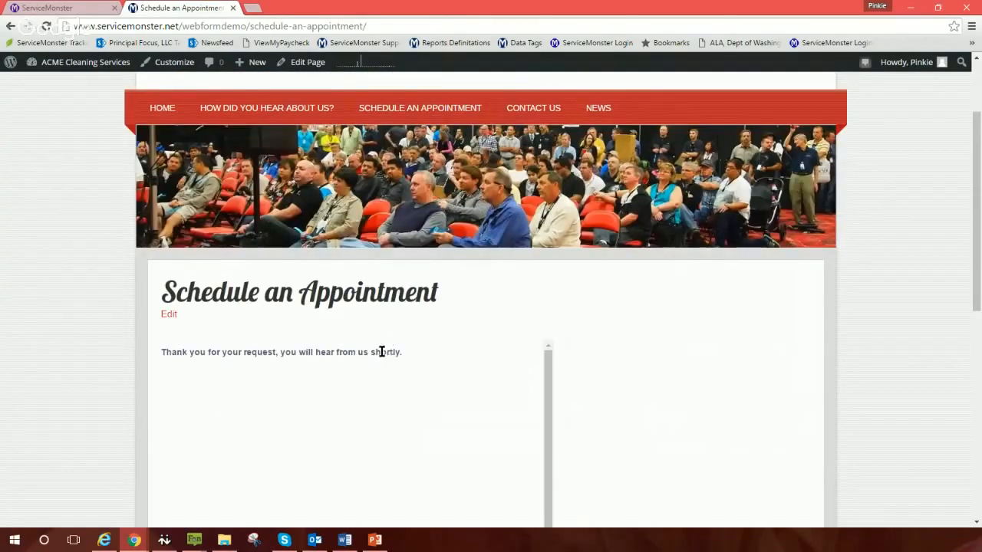
Step: Switch to ServiceMonster and open the Lead List, with the new 4/20/2016 lead at the top
{"action": "left_click", "coordinate": [77, 9]}
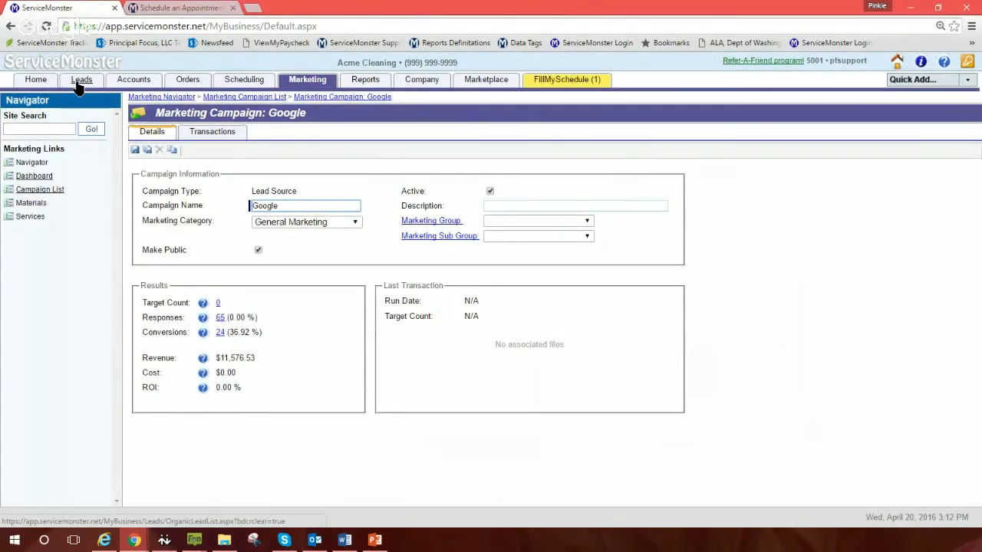
{"action": "left_click", "coordinate": [82, 81]}
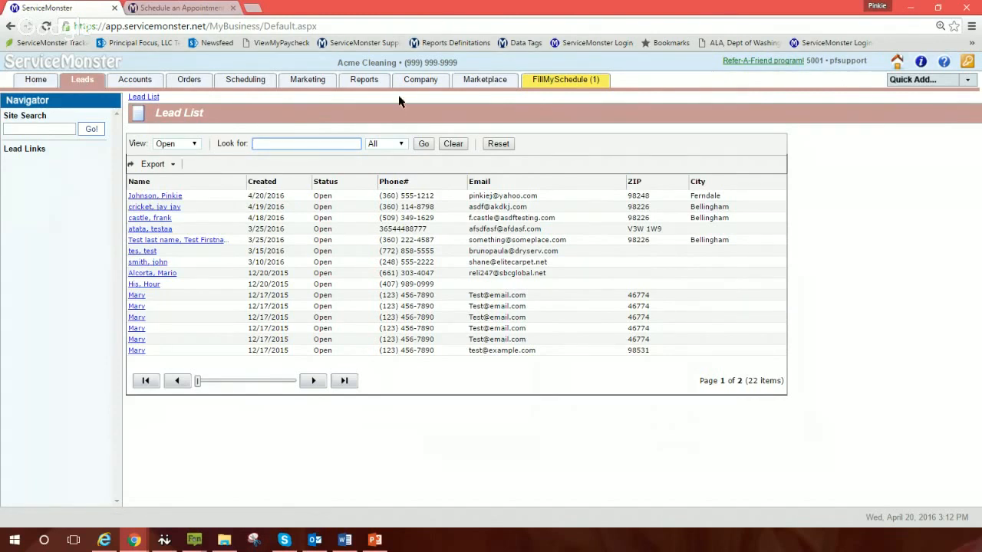
{"action": "left_click", "coordinate": [310, 85]}
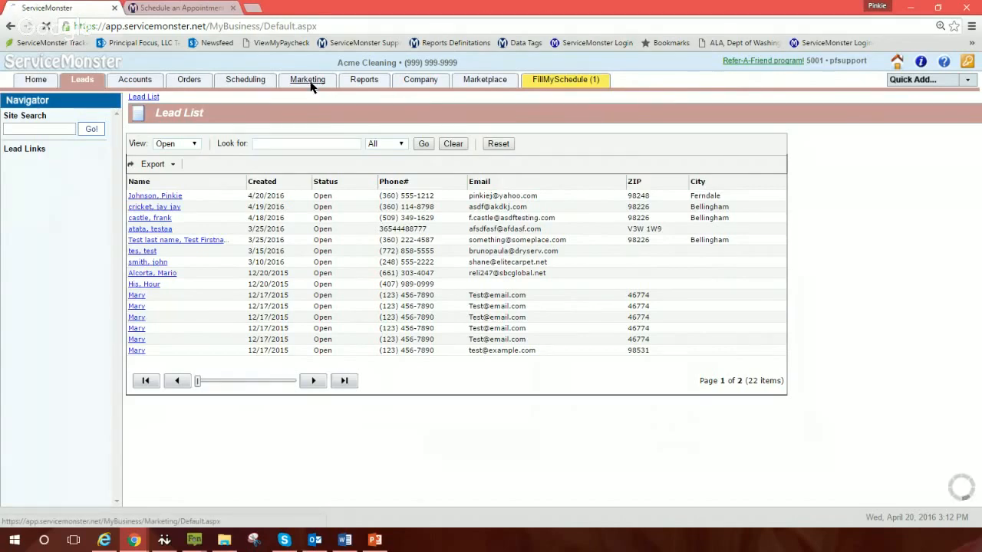
Step: In WebForms Configuration Settings, toggle Use Custom Confirmation Page on and off, leaving the notification email unchanged
{"action": "left_click", "coordinate": [464, 85]}
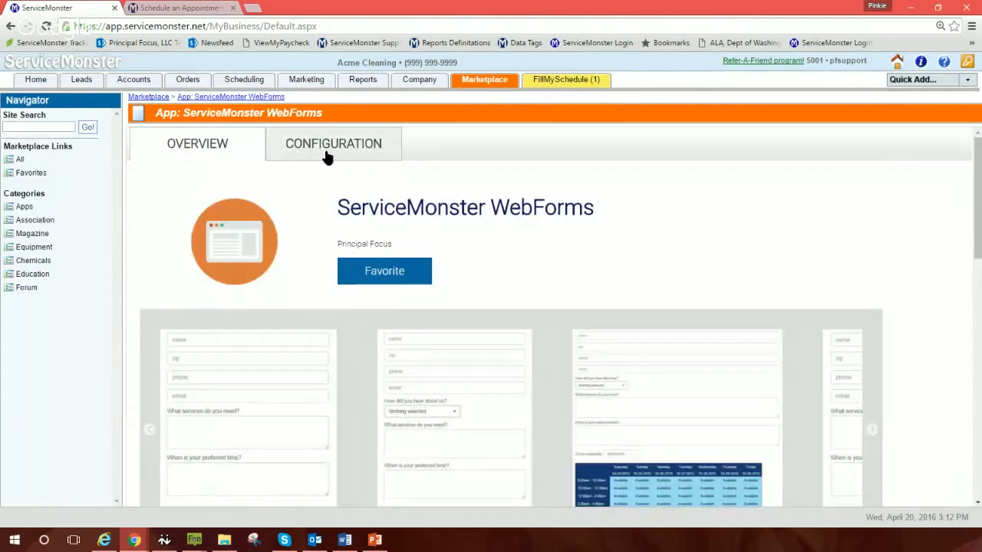
{"action": "left_click", "coordinate": [326, 149]}
{"action": "left_click", "coordinate": [482, 192]}
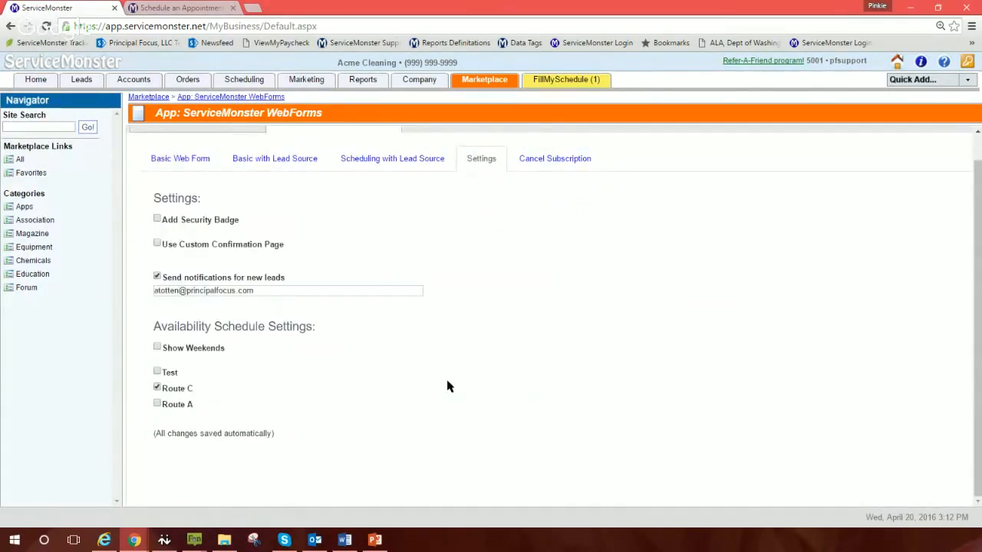
{"action": "left_click", "coordinate": [158, 244]}
{"action": "left_click", "coordinate": [158, 243]}
{"action": "left_click_drag", "start_coordinate": [274, 288], "coordinate": [134, 284]}
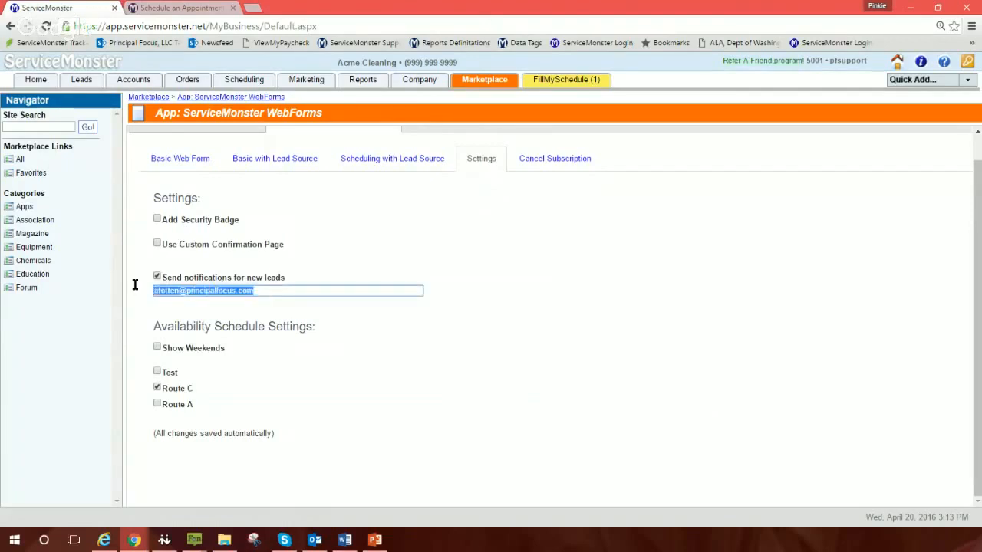
{"action": "left_click", "coordinate": [351, 366]}
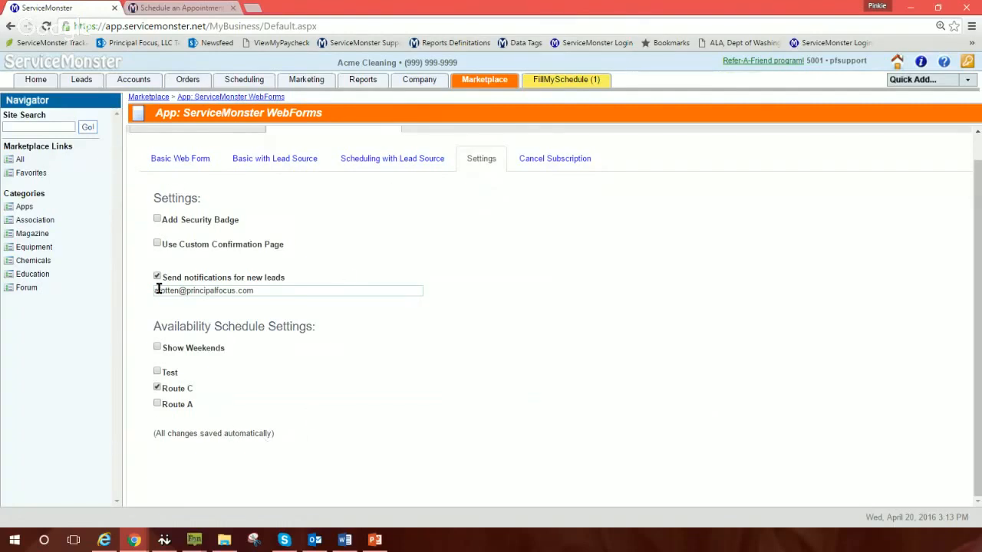
Step: Open the newest 4/20/2016 lead's Lead Sheet and review its Google source and 4/25/2016 8:00 AM estimate
{"action": "left_click", "coordinate": [81, 79]}
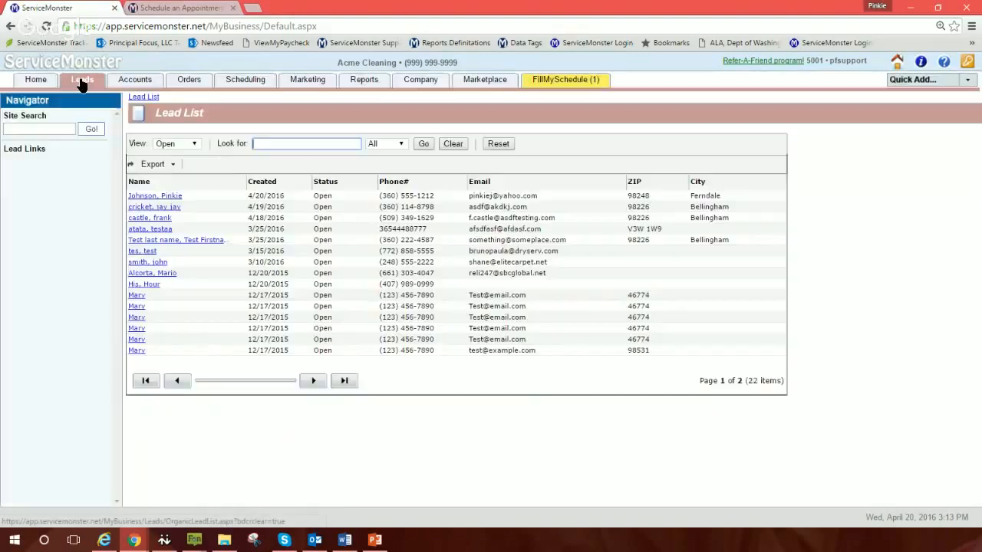
{"action": "mouse_move", "coordinate": [150, 164]}
{"action": "left_click", "coordinate": [165, 195]}
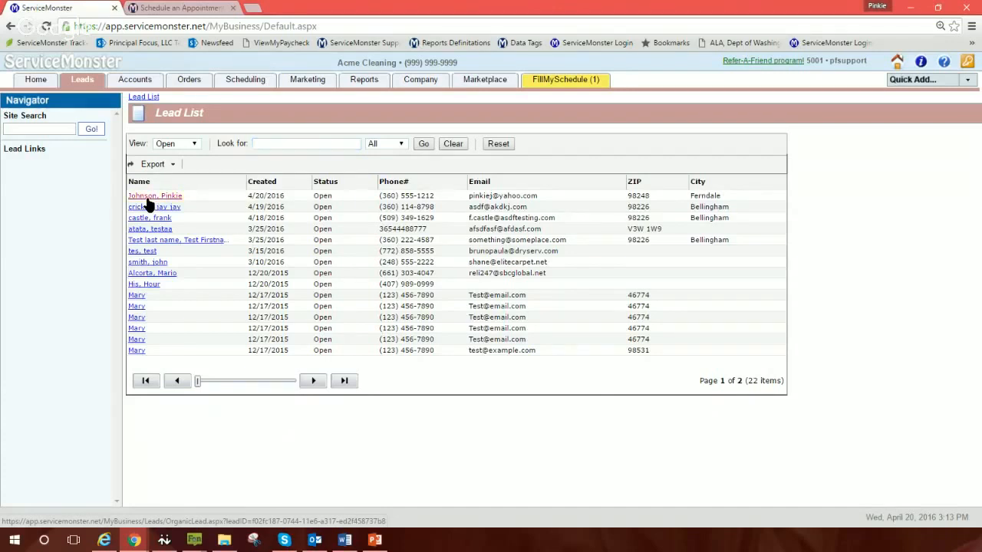
{"action": "left_click", "coordinate": [149, 198]}
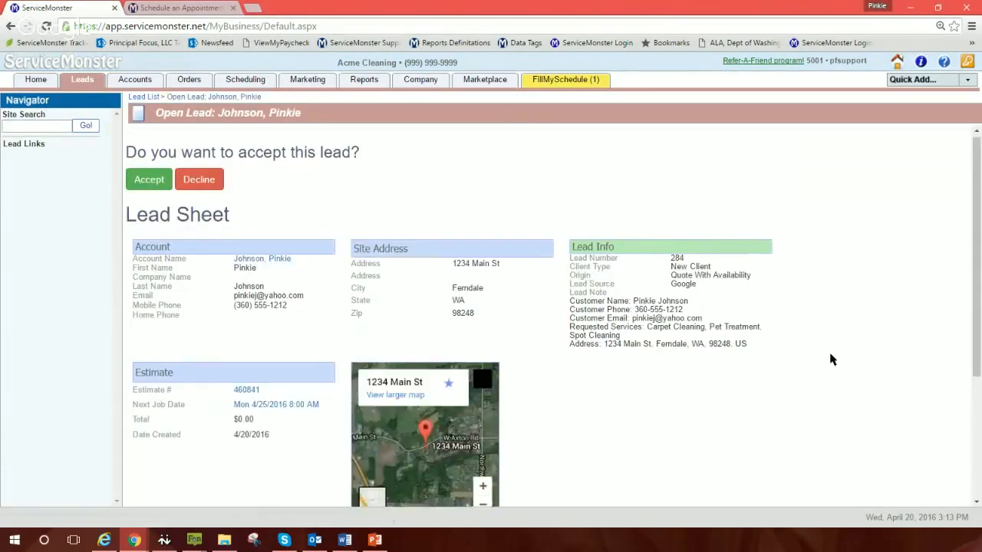
{"action": "scroll", "coordinate": [833, 357], "scroll_direction": "down", "scroll_amount": 1}
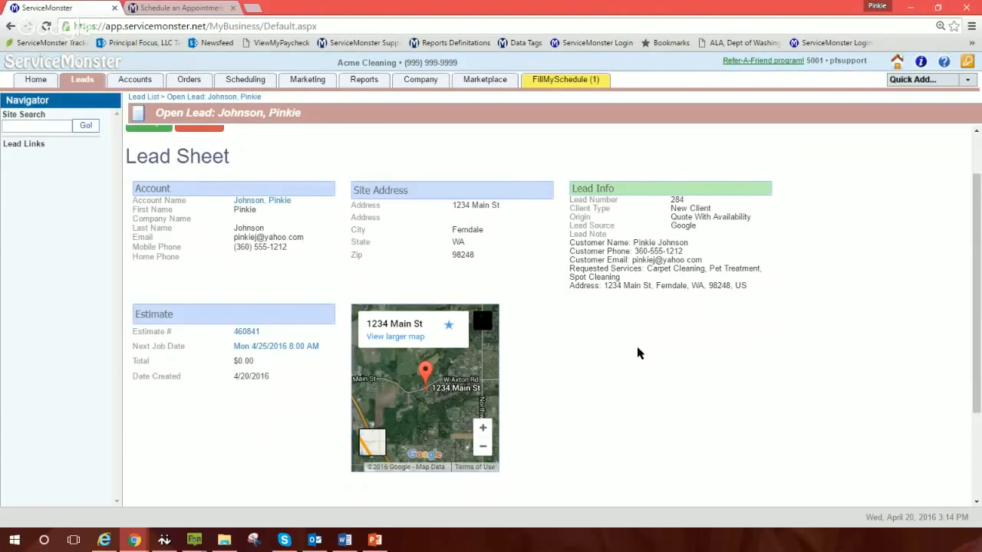
{"action": "scroll", "coordinate": [636, 350], "scroll_direction": "up", "scroll_amount": 1}
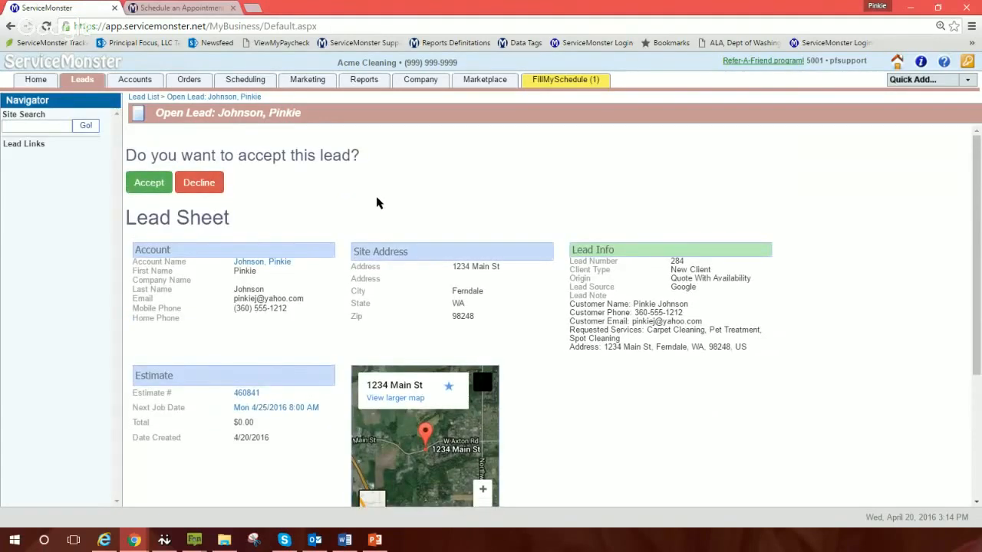
Step: Accept the web lead as an account, open Estimate 460841, then return to the ACME thank-you page
{"action": "left_click", "coordinate": [150, 186]}
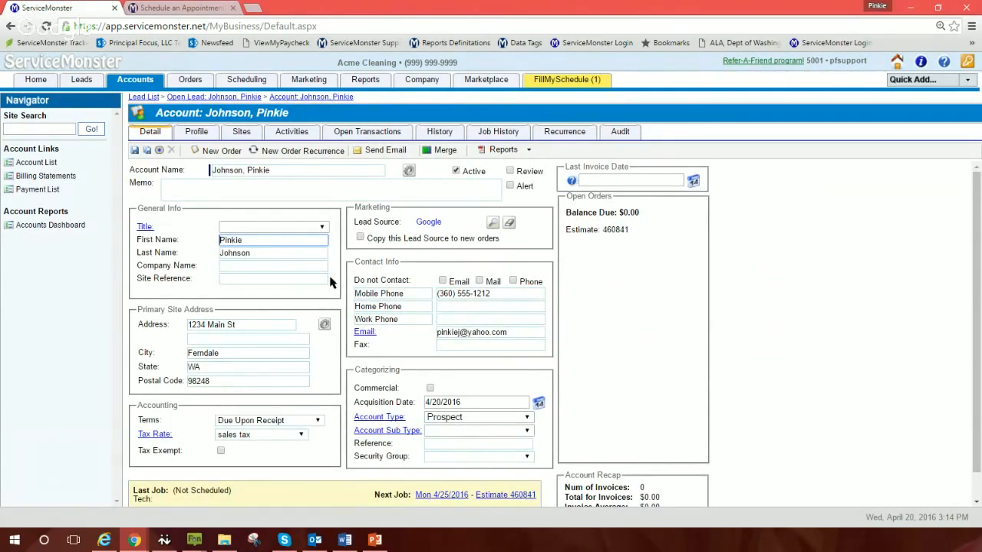
{"action": "left_click", "coordinate": [591, 231]}
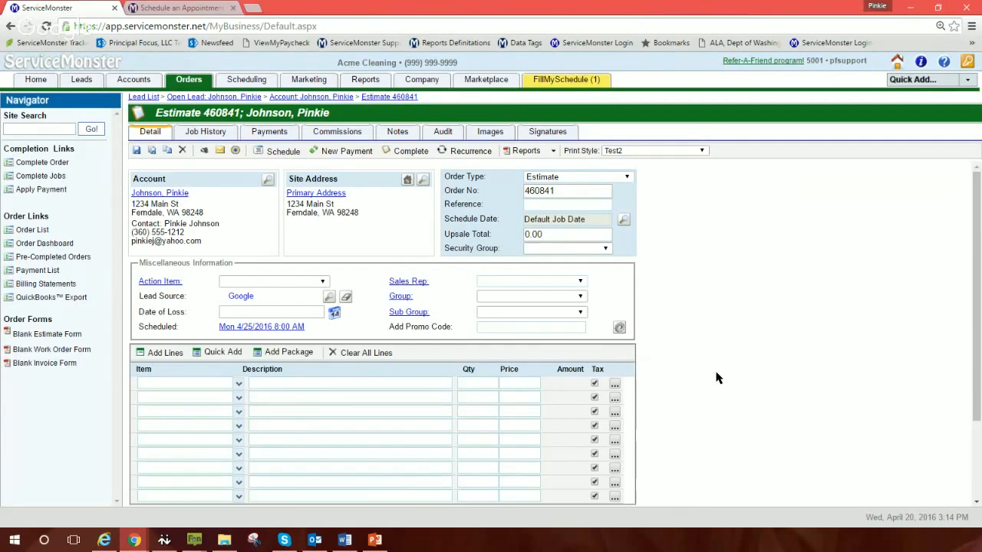
{"action": "left_click", "coordinate": [188, 9]}
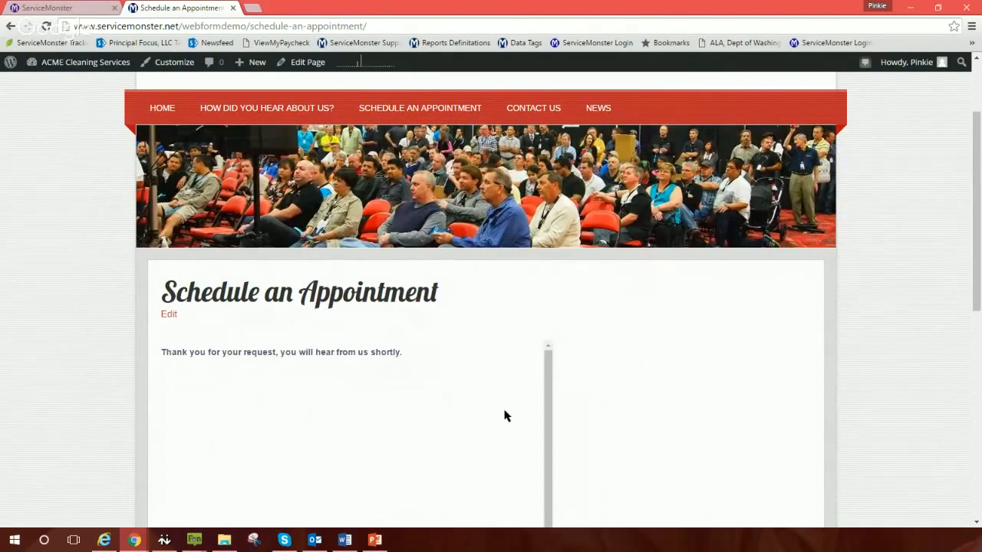
Step: Cycle between the Word and browser windows, then return to Estimate 460841 in ServiceMonster
{"action": "key", "text": "alt+Tab"}
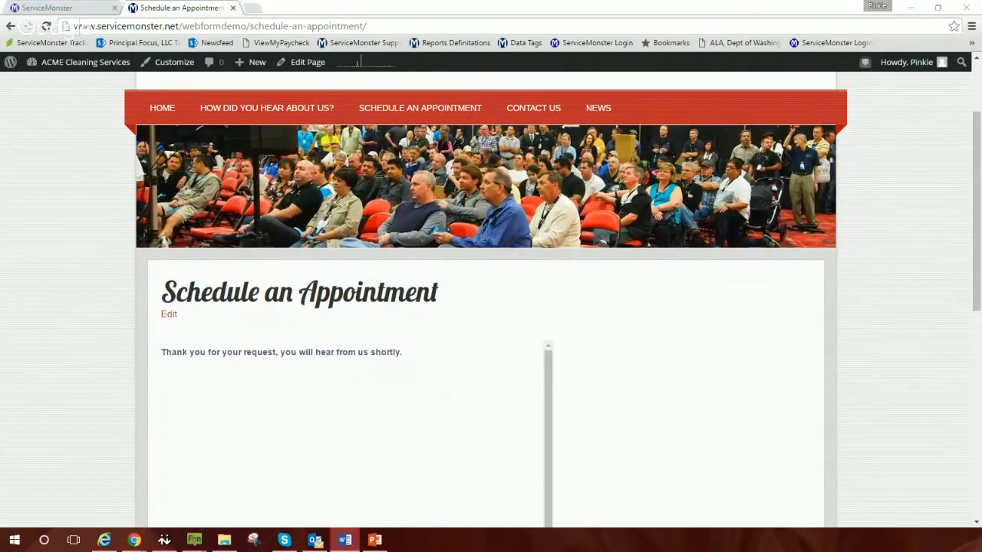
{"action": "key", "text": "alt+Tab"}
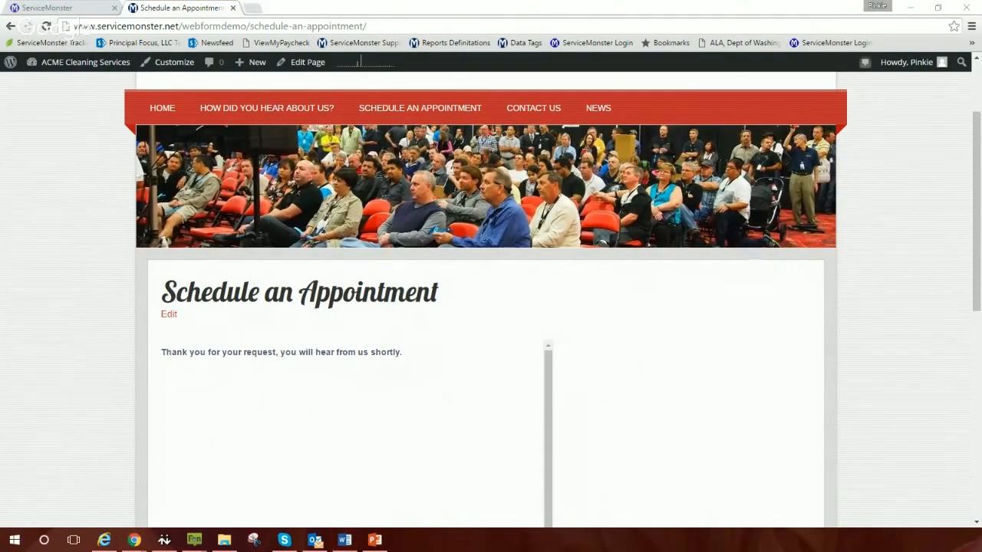
{"action": "key", "text": "alt+Tab"}
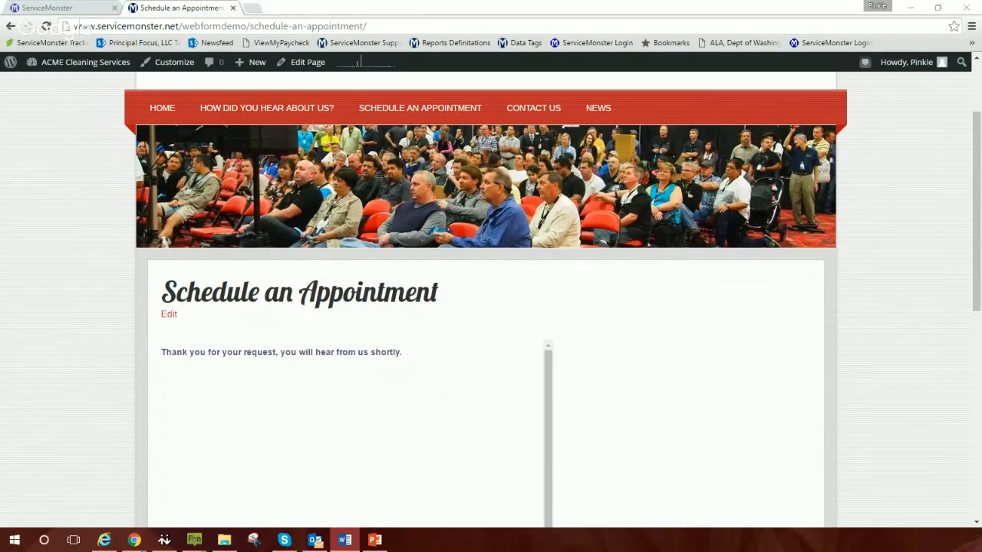
{"action": "key", "text": "alt+Tab"}
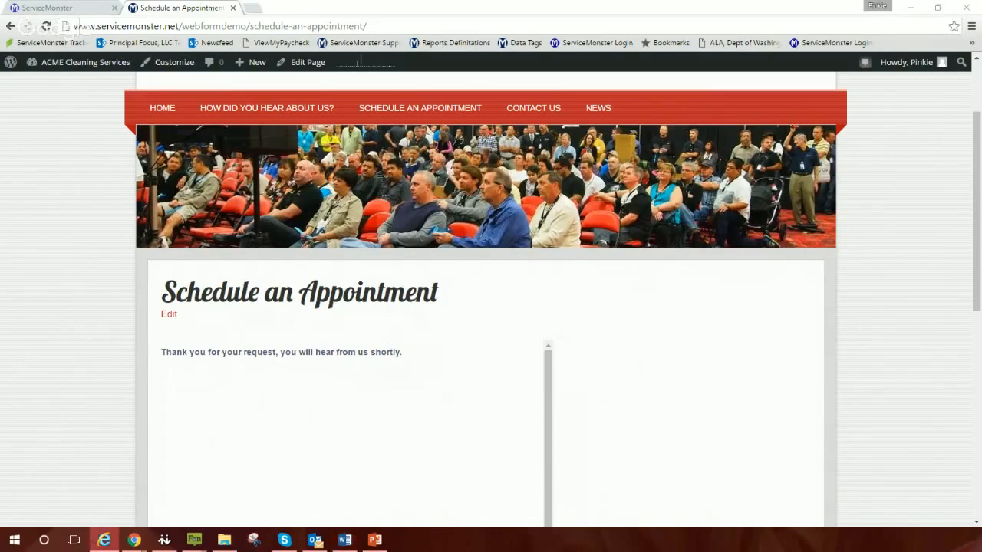
{"action": "key", "text": "alt+Tab"}
{"action": "key", "text": "alt+Tab"}
{"action": "left_click", "coordinate": [72, 9]}
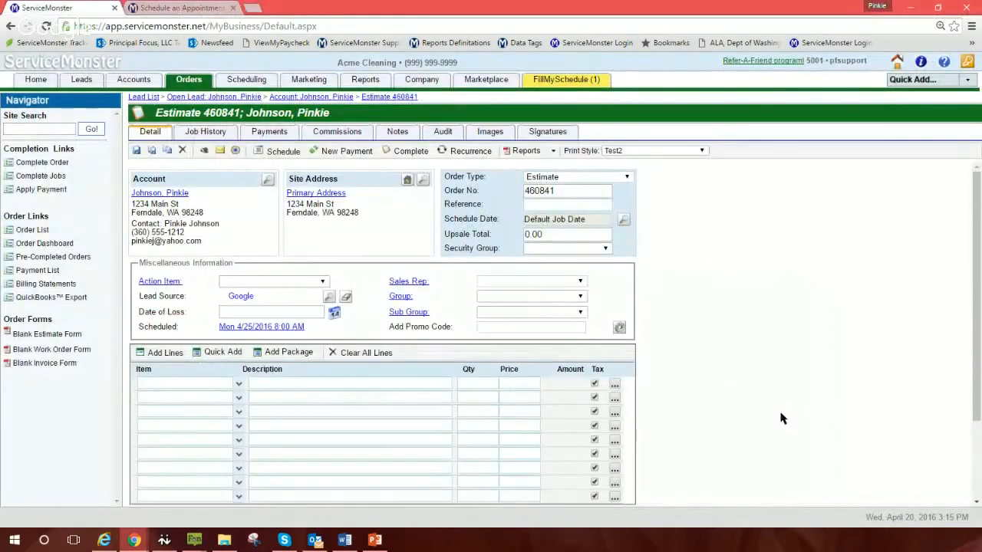
Step: Step away from the browser, then bring Chrome back into focus on Estimate 460841
{"action": "key", "text": "alt+Tab"}
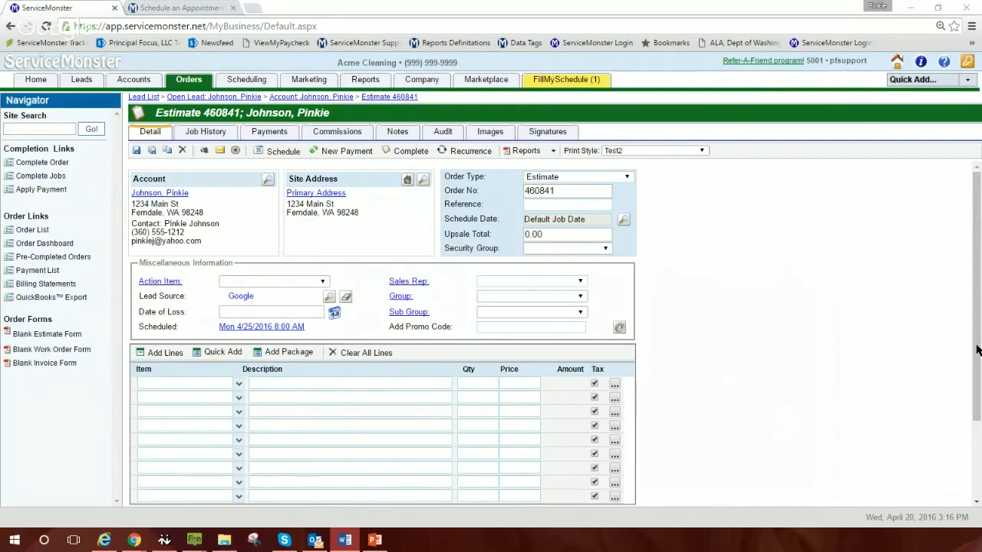
{"action": "left_click", "coordinate": [757, 366]}
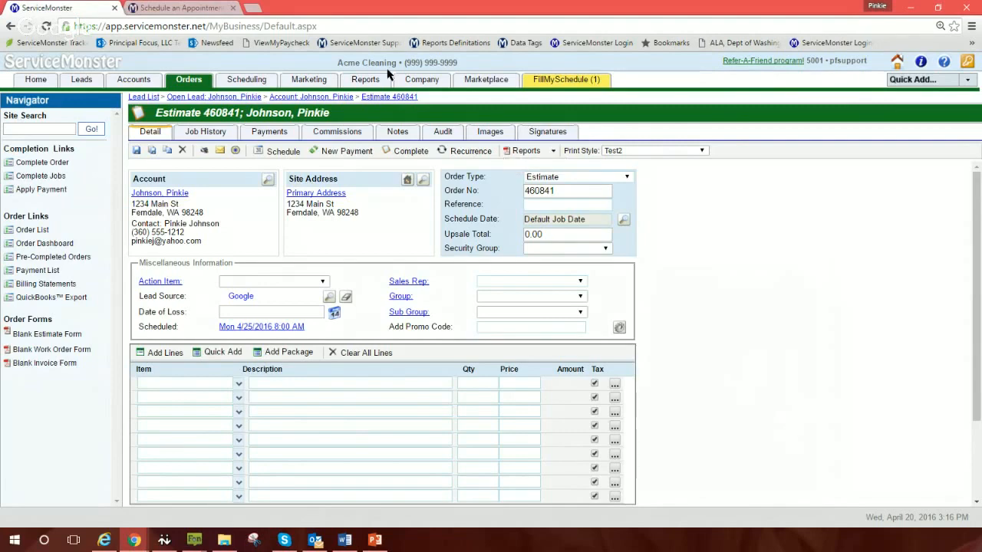
Step: Open the Marketplace's ServiceMonster WebForms app and scroll to its 'Capture leads on your website' overview
{"action": "left_click", "coordinate": [483, 81]}
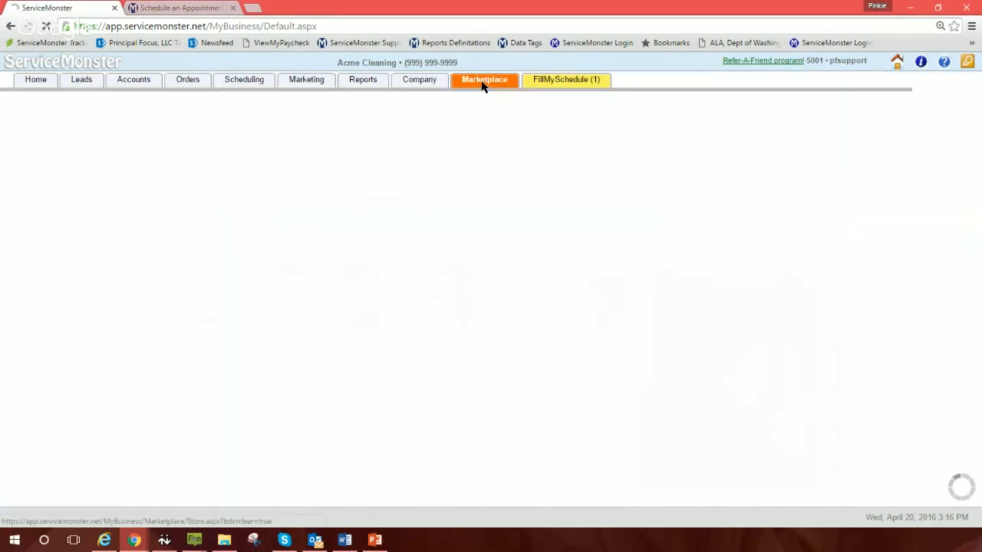
{"action": "left_click", "coordinate": [218, 487]}
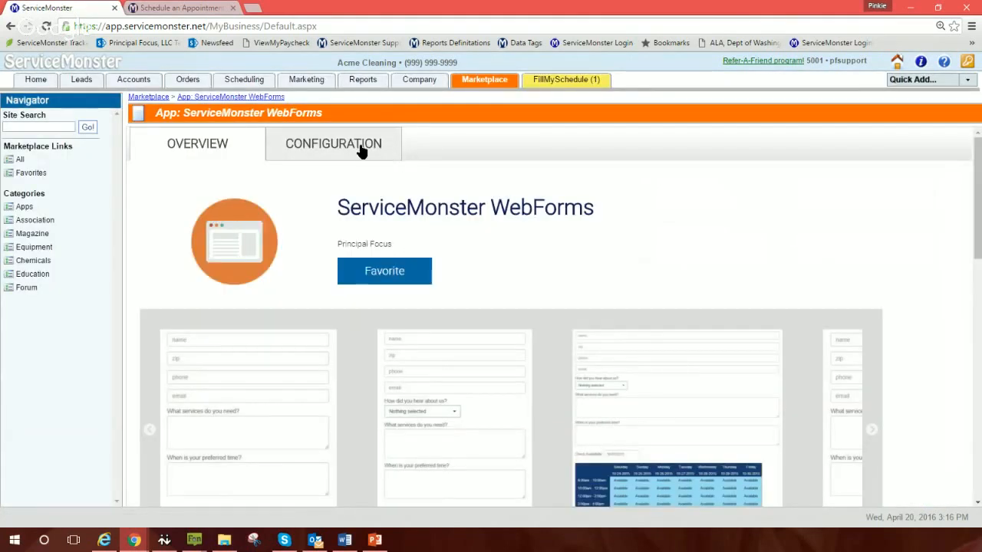
{"action": "scroll", "coordinate": [913, 360], "scroll_direction": "down", "scroll_amount": 3}
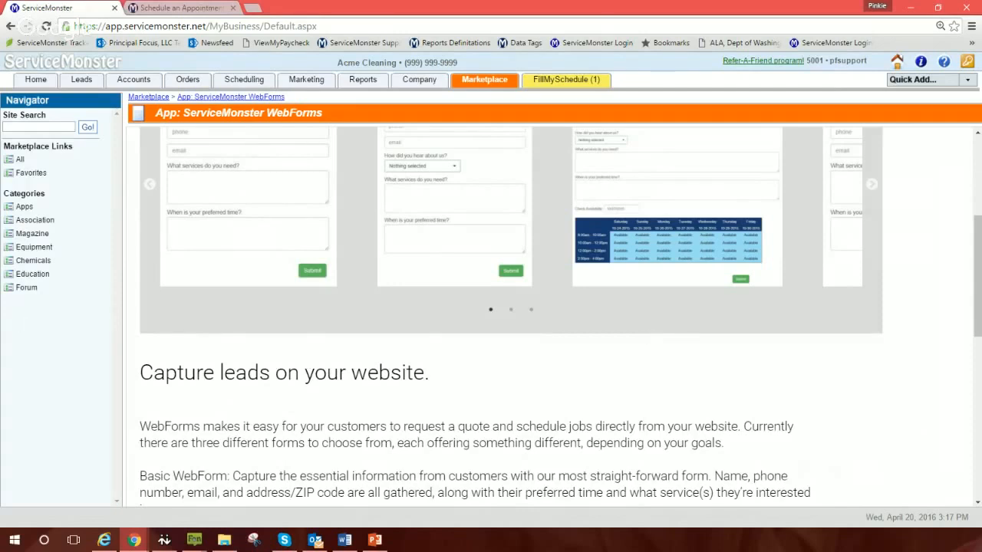
{"action": "key", "text": "alt+Tab"}
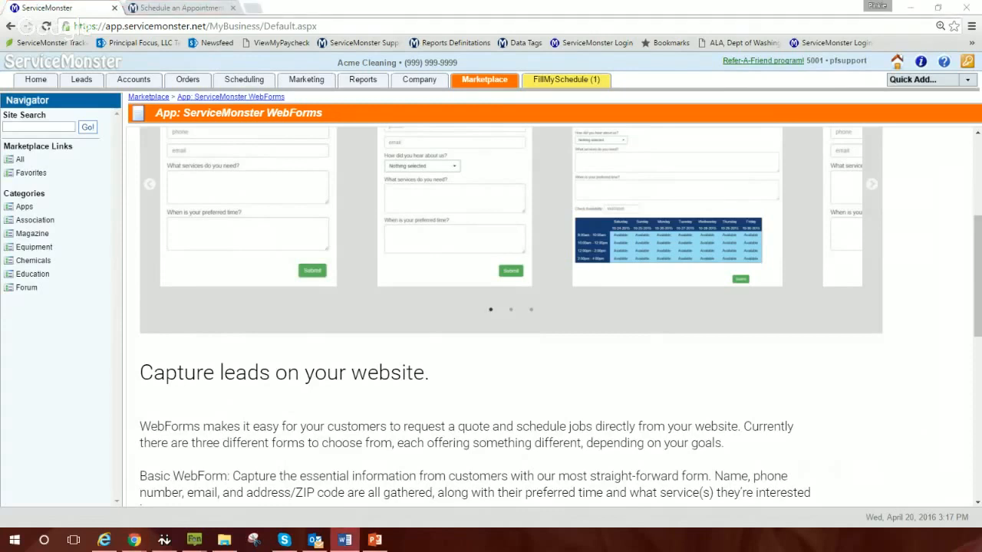